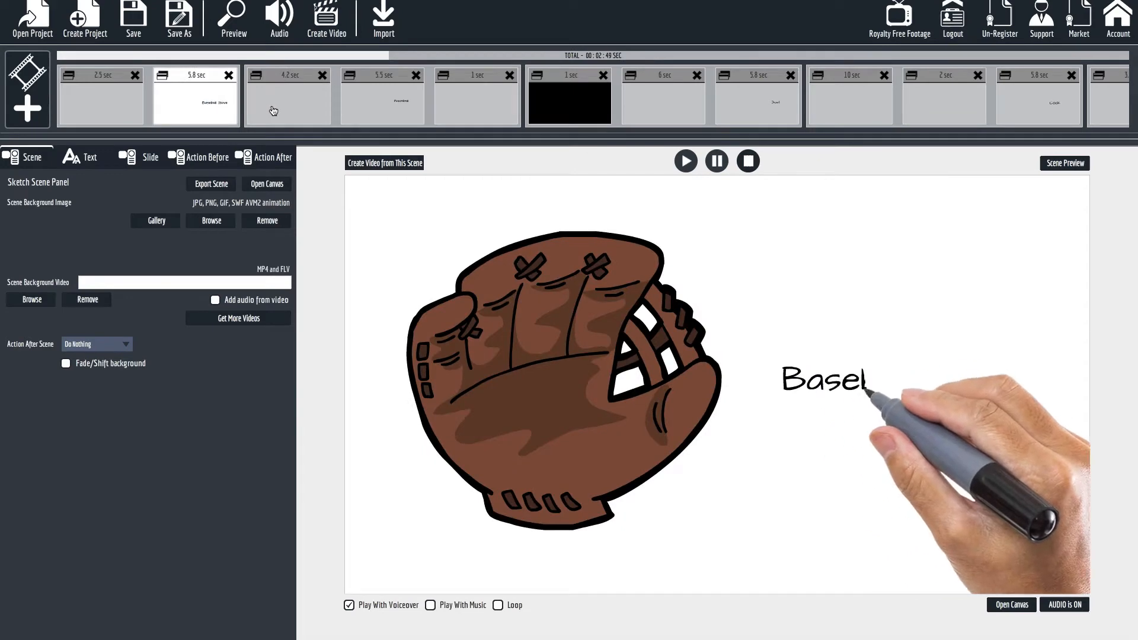
Examine the spinning baseball slide, the one-second fade-out that ends its scene and the one-second fade-in that opens the boat scene.
{"action": "left_click", "coordinate": [273, 111]}
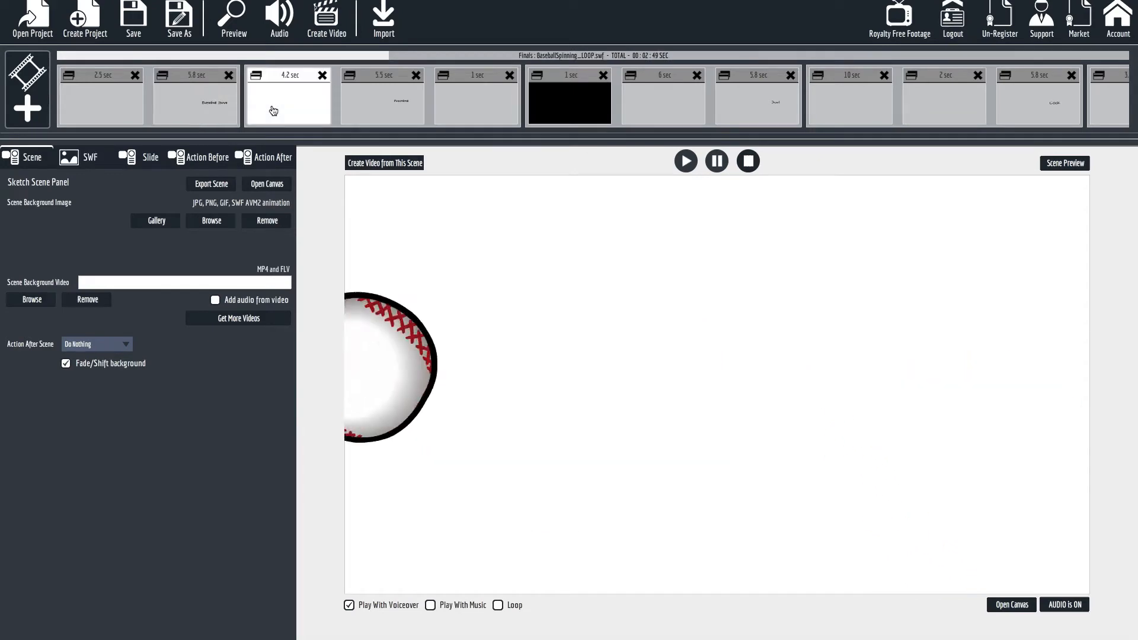
{"action": "left_click", "coordinate": [508, 117]}
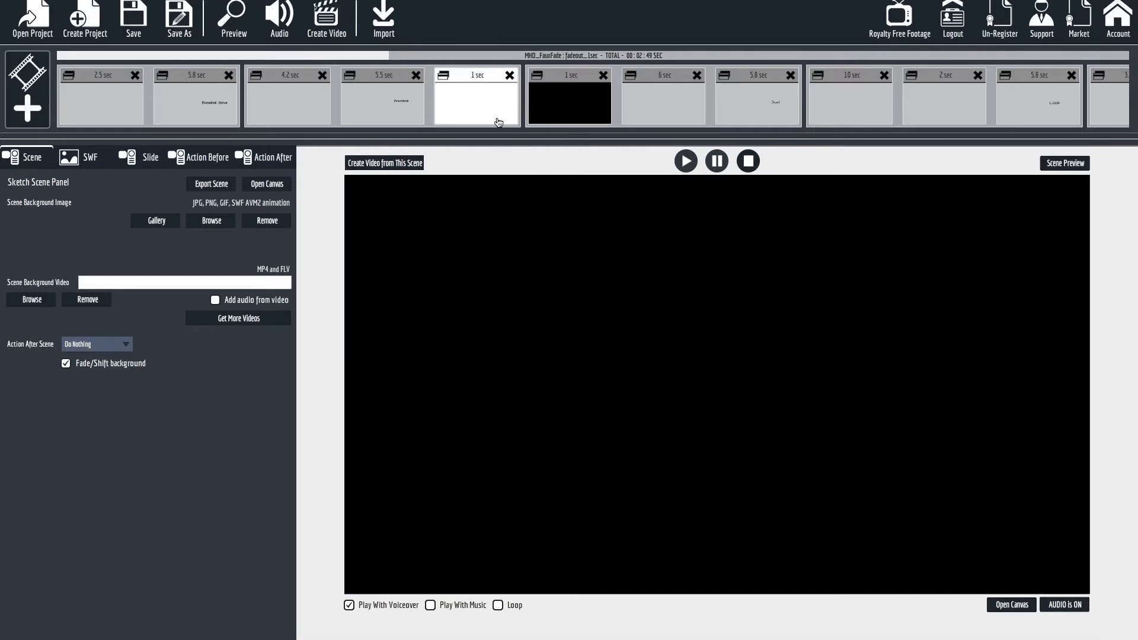
{"action": "left_click", "coordinate": [562, 121]}
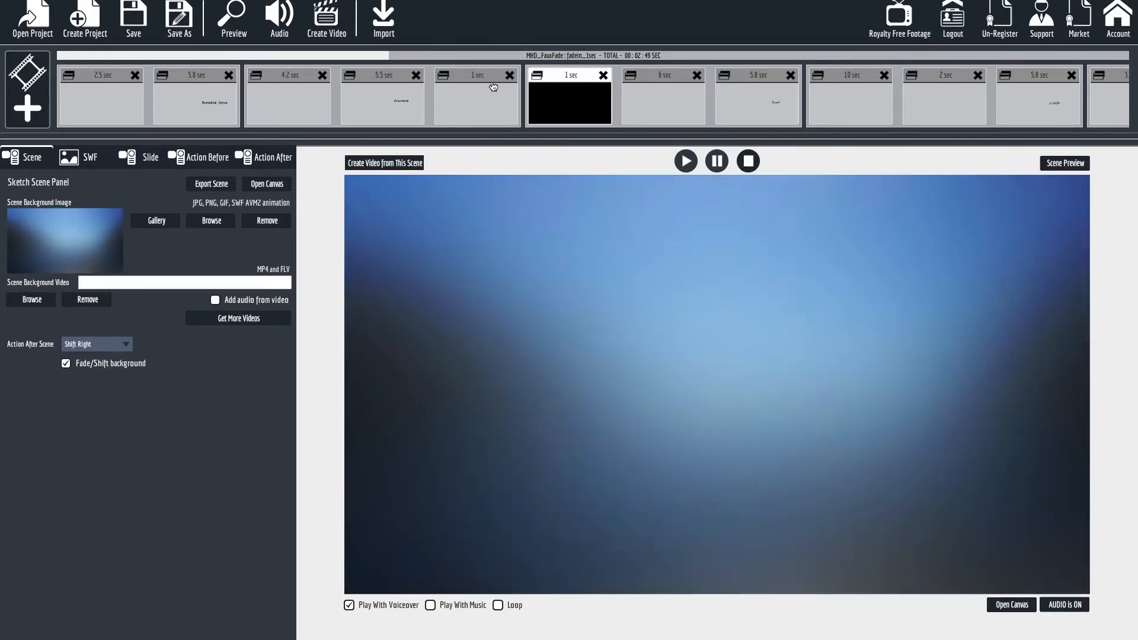
{"action": "left_click", "coordinate": [494, 98]}
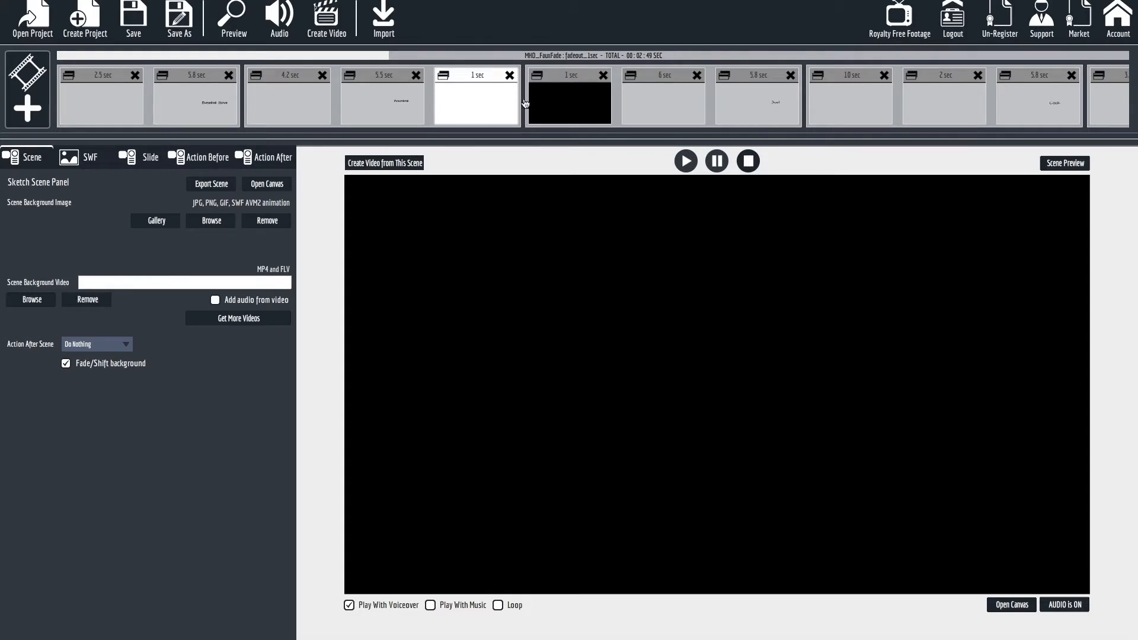
{"action": "left_click", "coordinate": [575, 99]}
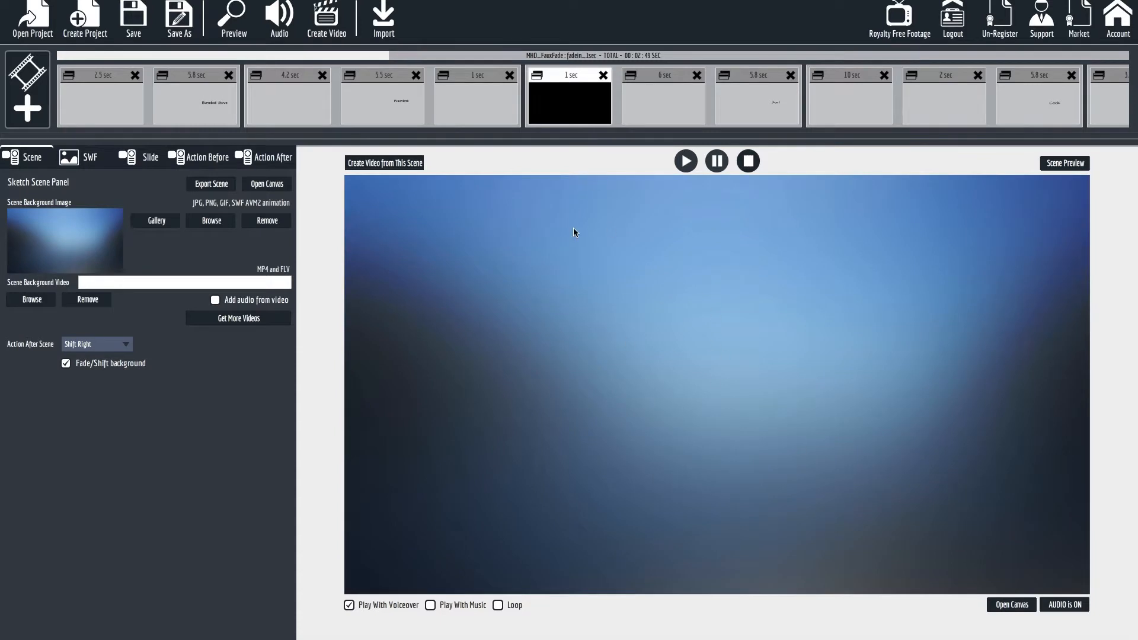
Preview the sailboat scene from its one-second fade-in slide, then close the preview.
{"action": "left_click", "coordinate": [655, 122]}
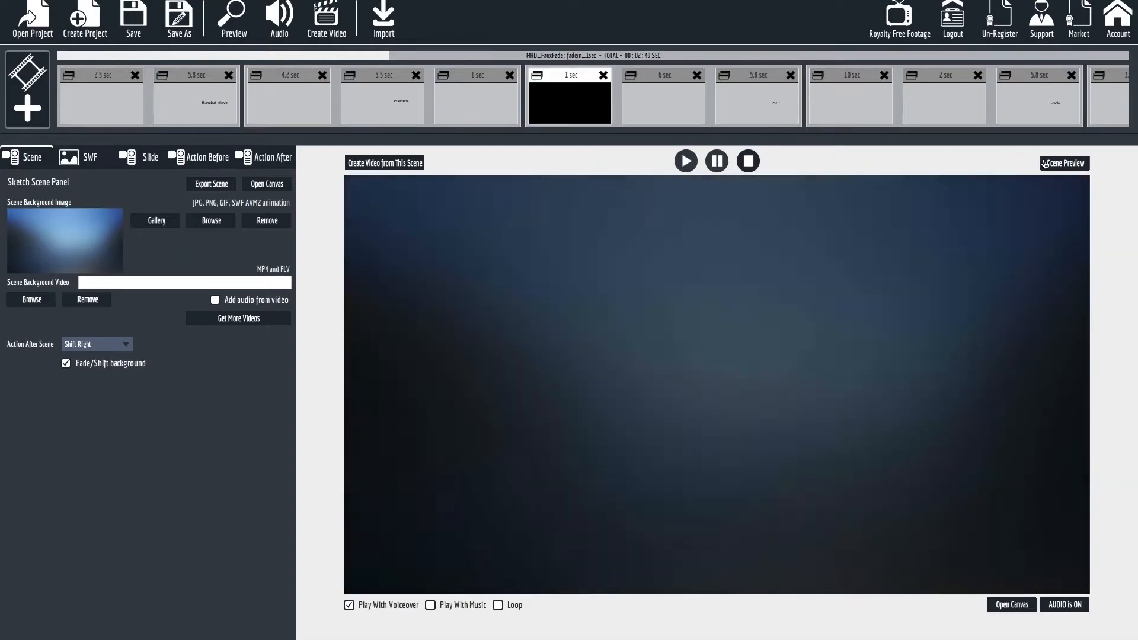
{"action": "left_click", "coordinate": [1044, 163]}
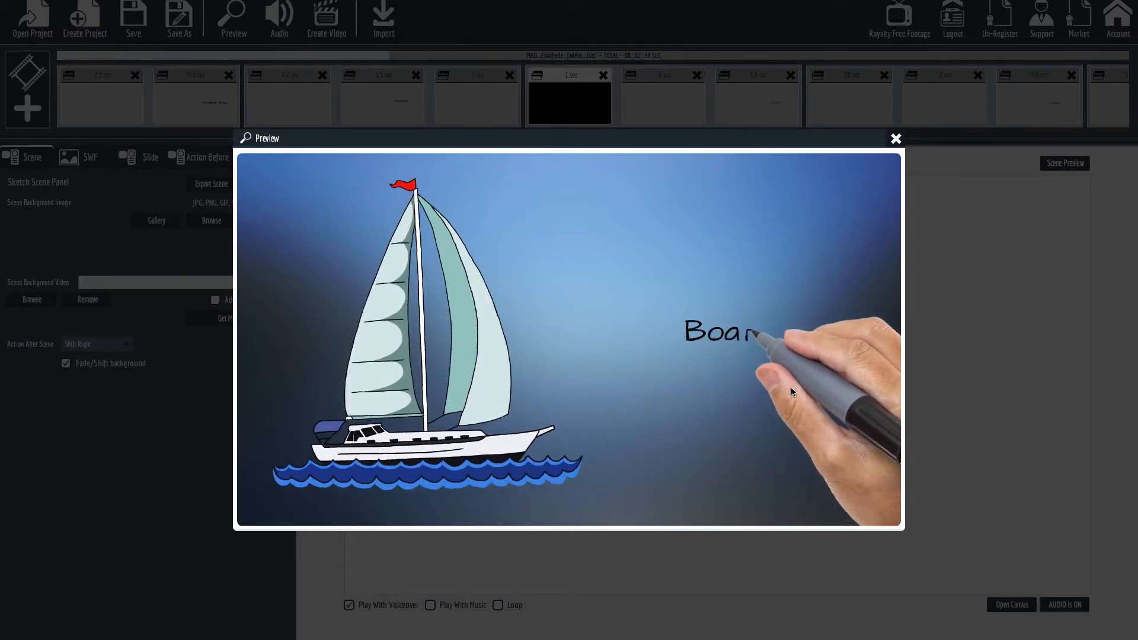
{"action": "left_click", "coordinate": [896, 138]}
Preview the baseball scene from the spinning baseball slide, replay it, and return to its one-second fade-out slide.
{"action": "left_click", "coordinate": [279, 103]}
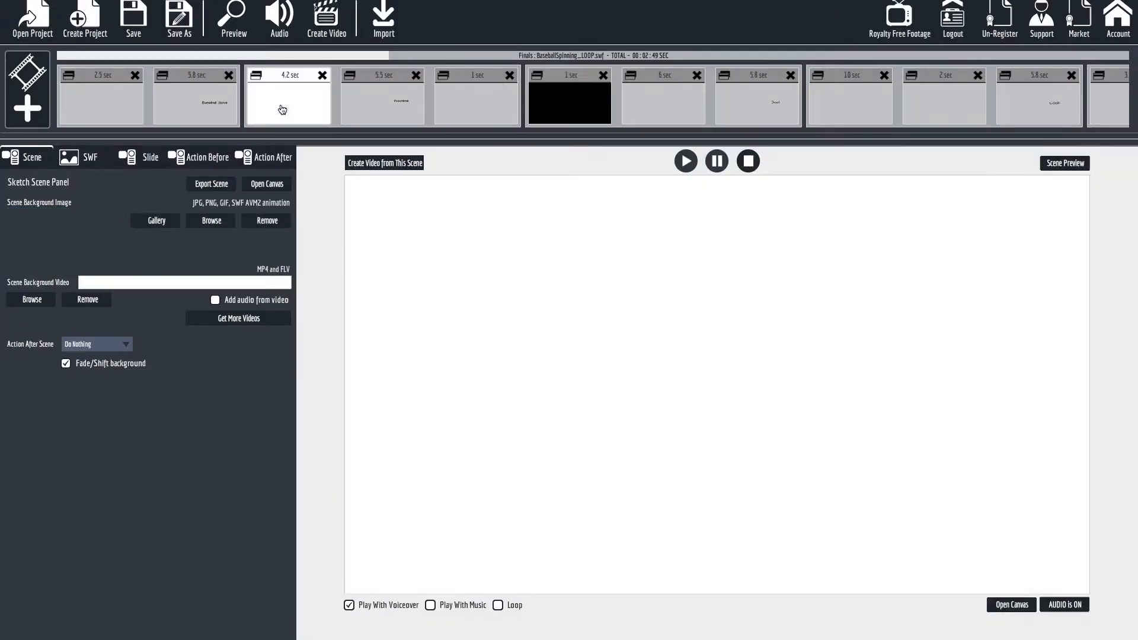
{"action": "left_click", "coordinate": [1065, 164]}
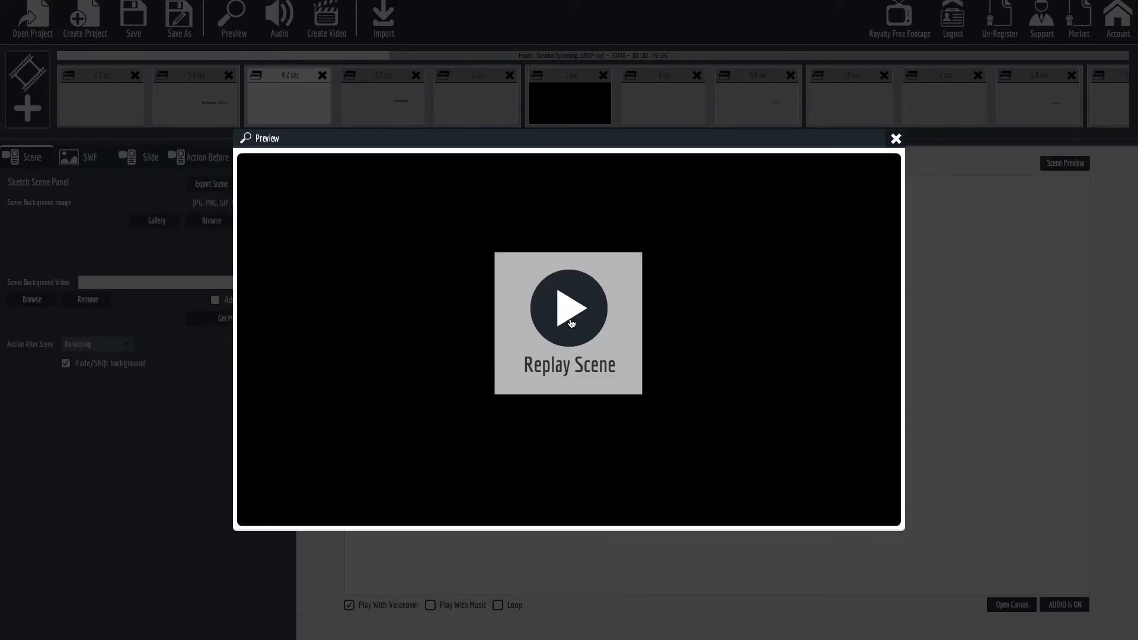
{"action": "left_click", "coordinate": [572, 323]}
{"action": "left_click", "coordinate": [494, 121]}
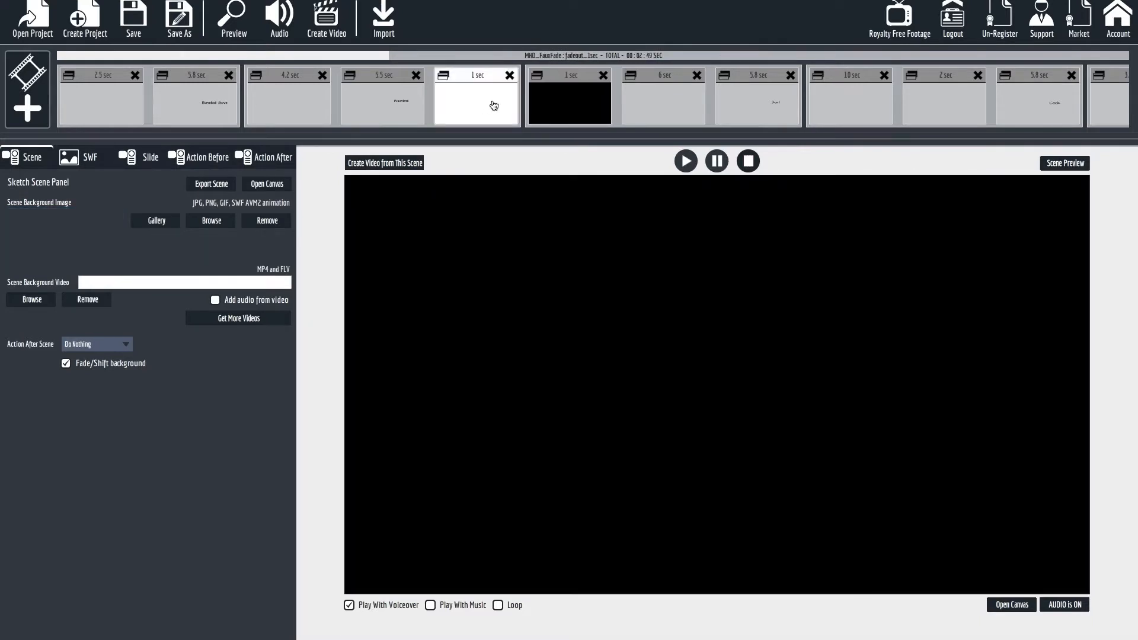
Examine the clock scene's slides and preview the scene from its two-second fade-out/fade-in slide.
{"action": "left_click_drag", "start_coordinate": [182, 52], "coordinate": [352, 62]}
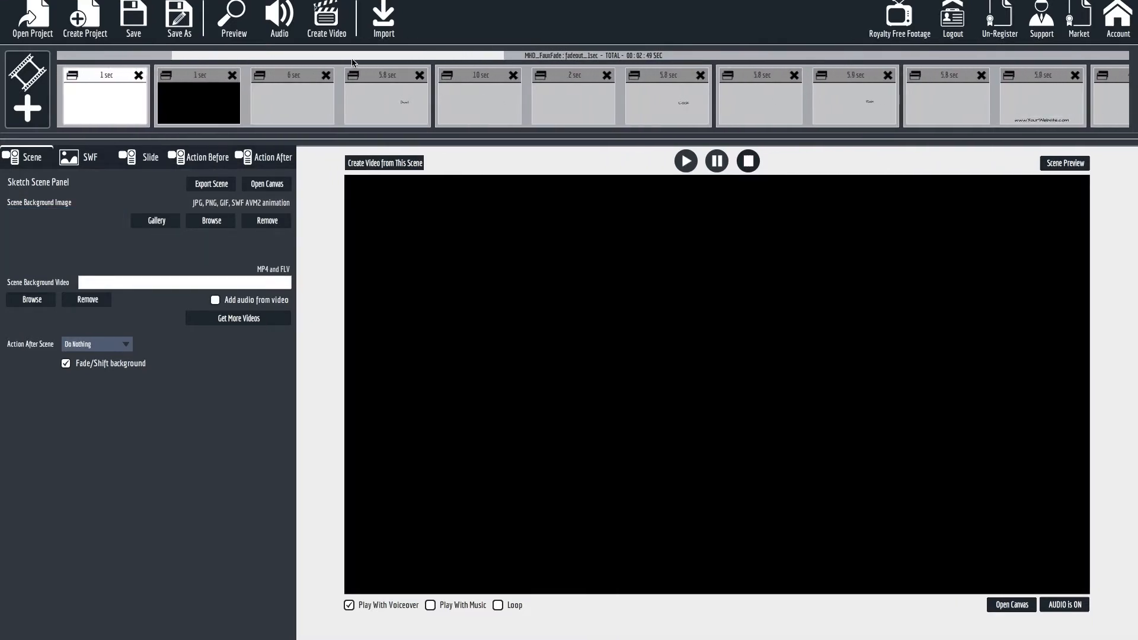
{"action": "left_click", "coordinate": [585, 119]}
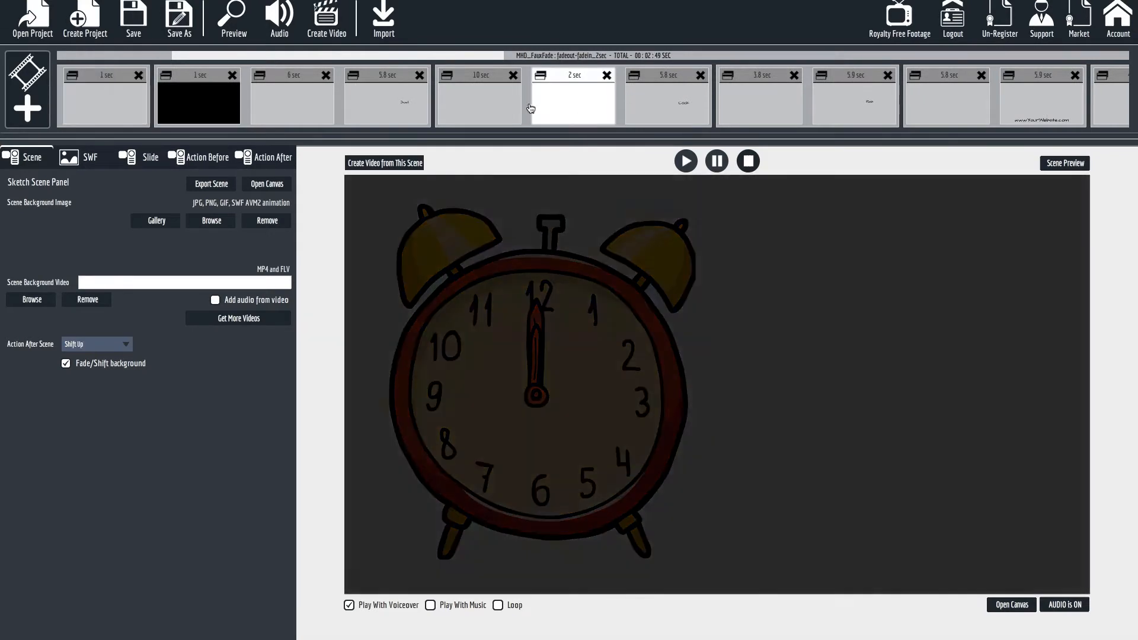
{"action": "left_click", "coordinate": [490, 109]}
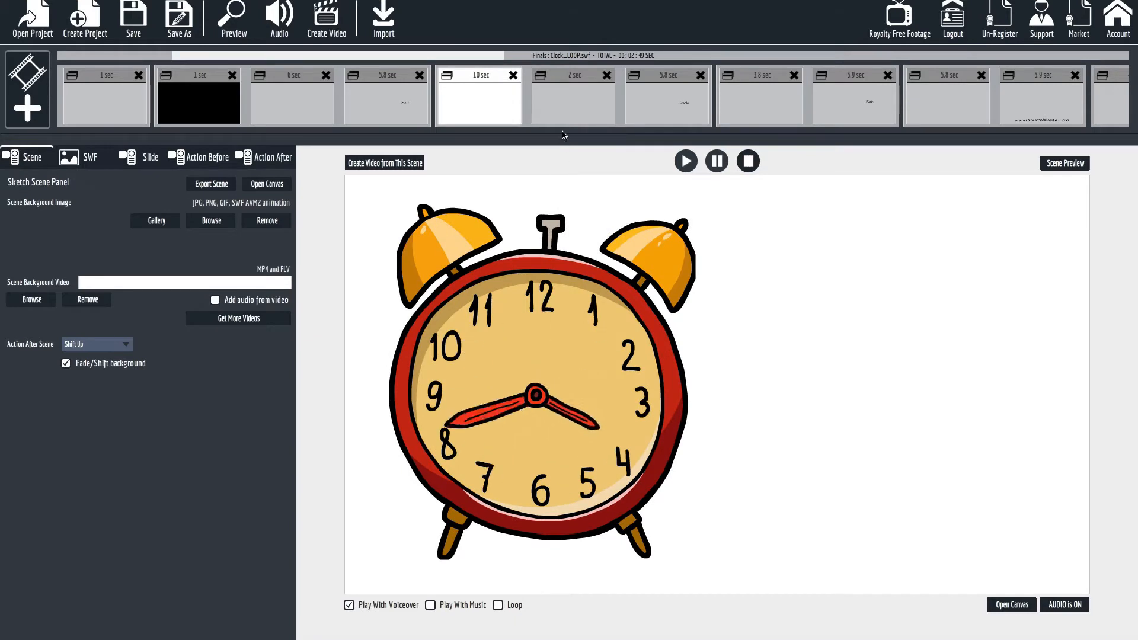
{"action": "left_click", "coordinate": [670, 119]}
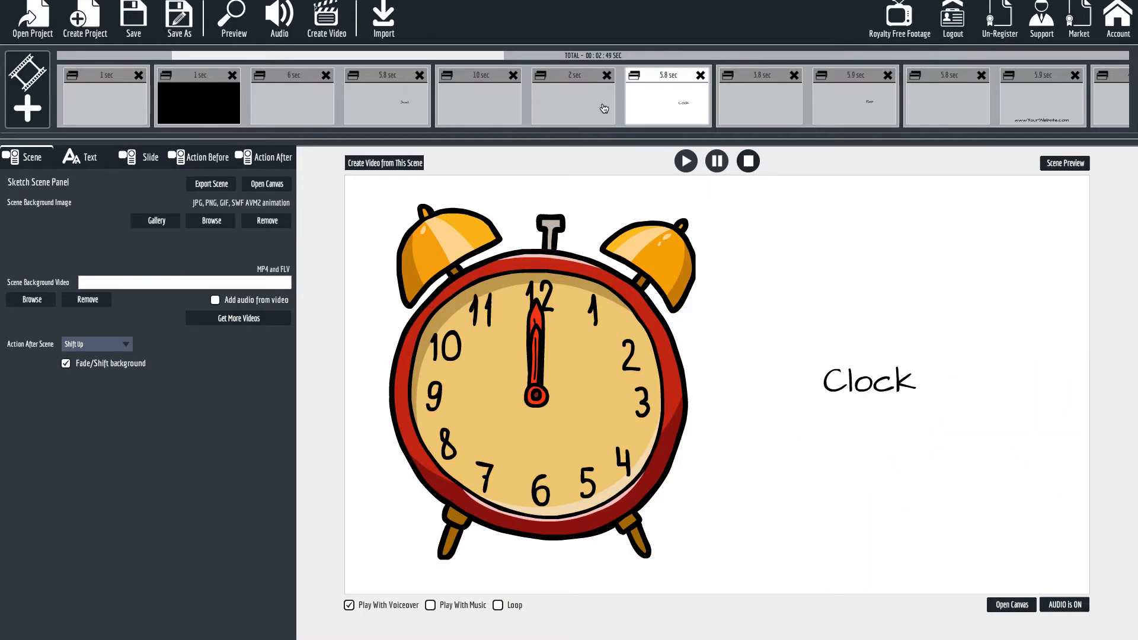
{"action": "left_click", "coordinate": [578, 104]}
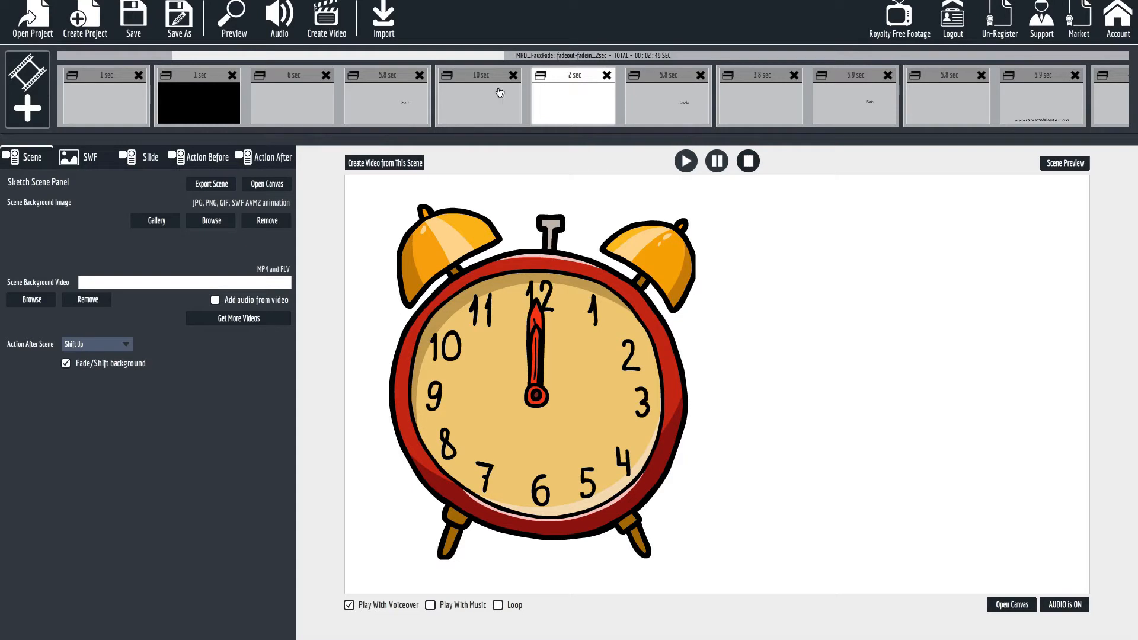
{"action": "left_click", "coordinate": [1058, 167]}
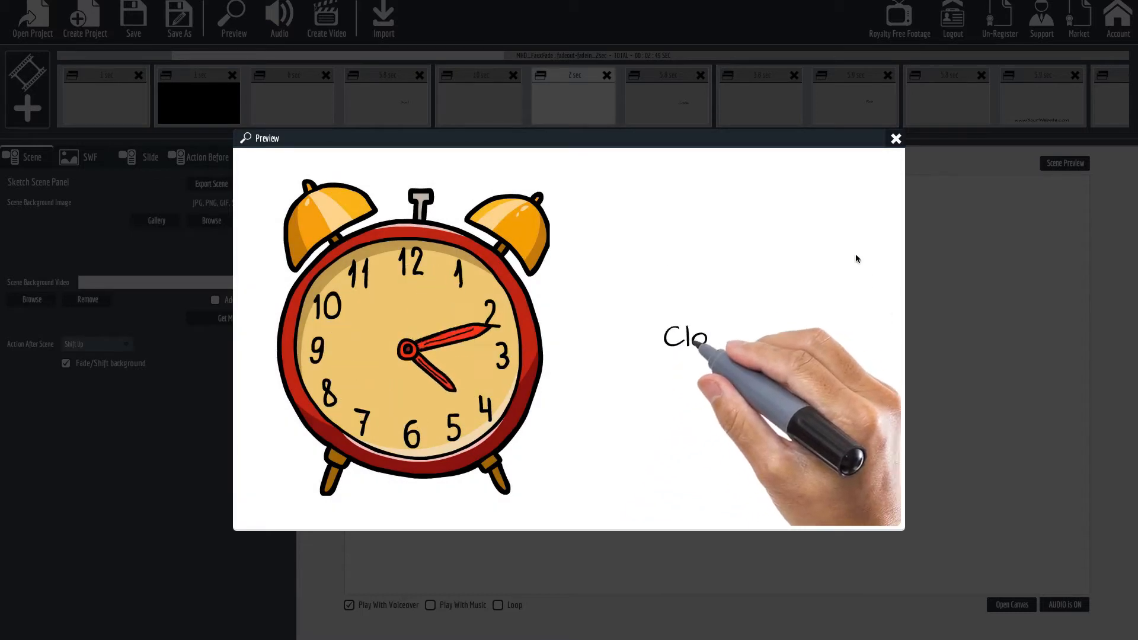
{"action": "left_click", "coordinate": [895, 139]}
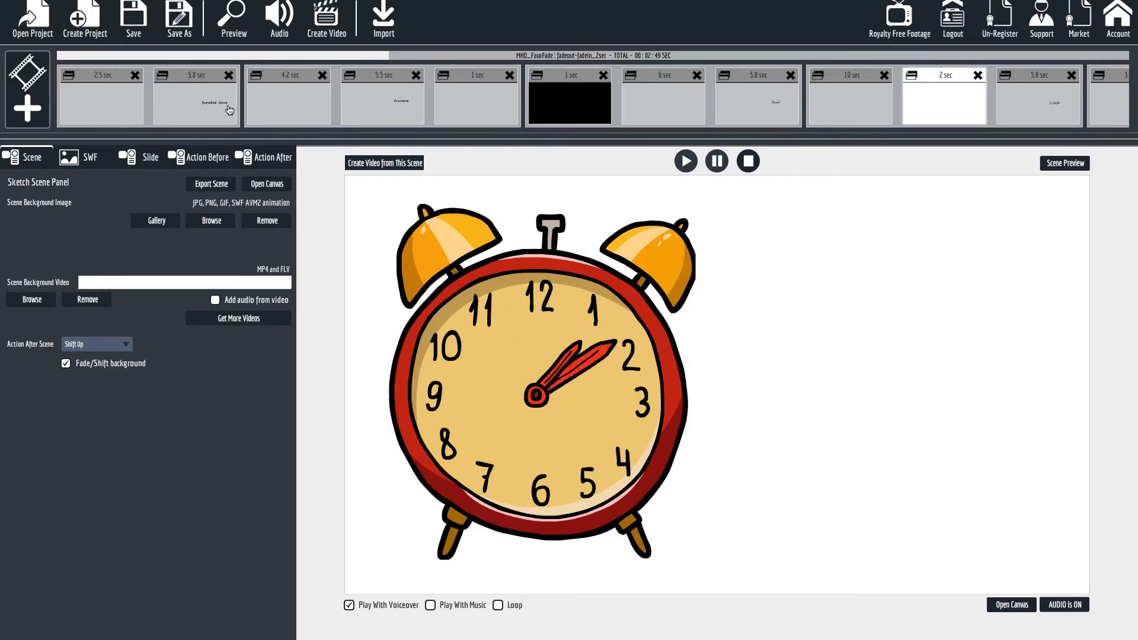
Review the Baseball Glove text slide and the baseball scene's slides through to the one-second fade-out.
{"action": "left_click", "coordinate": [220, 92]}
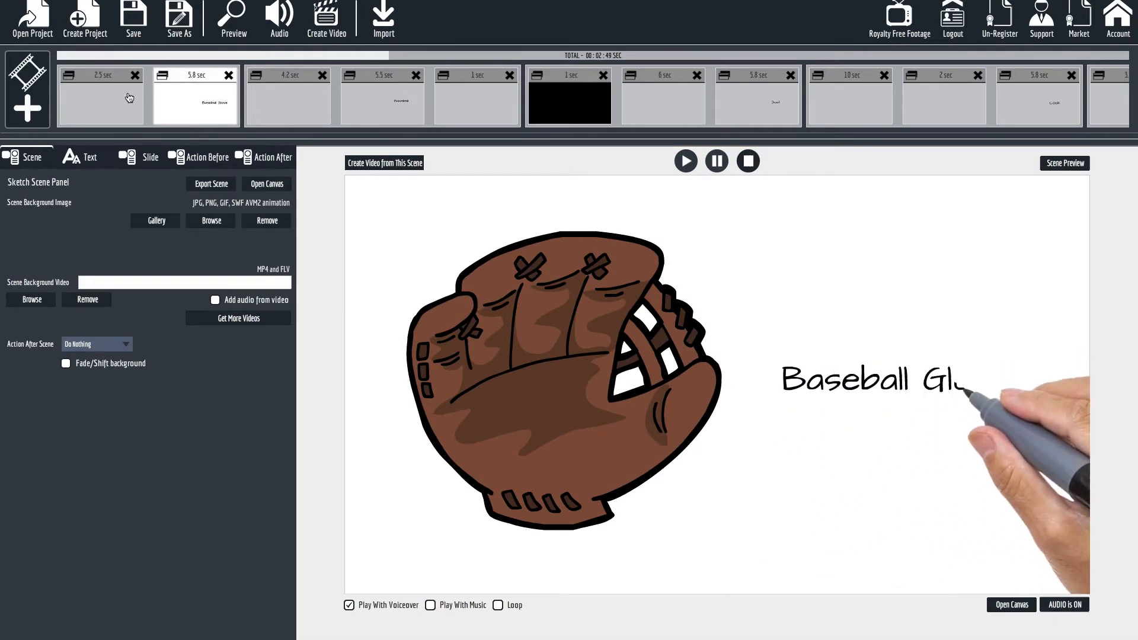
{"action": "left_click", "coordinate": [265, 105]}
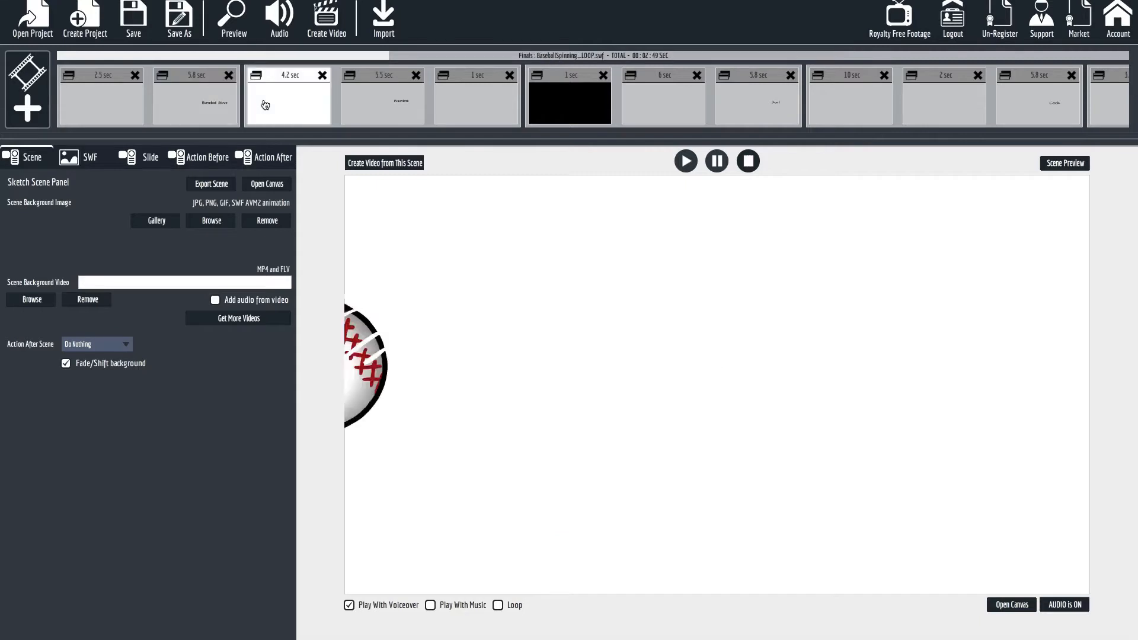
{"action": "left_click", "coordinate": [371, 104]}
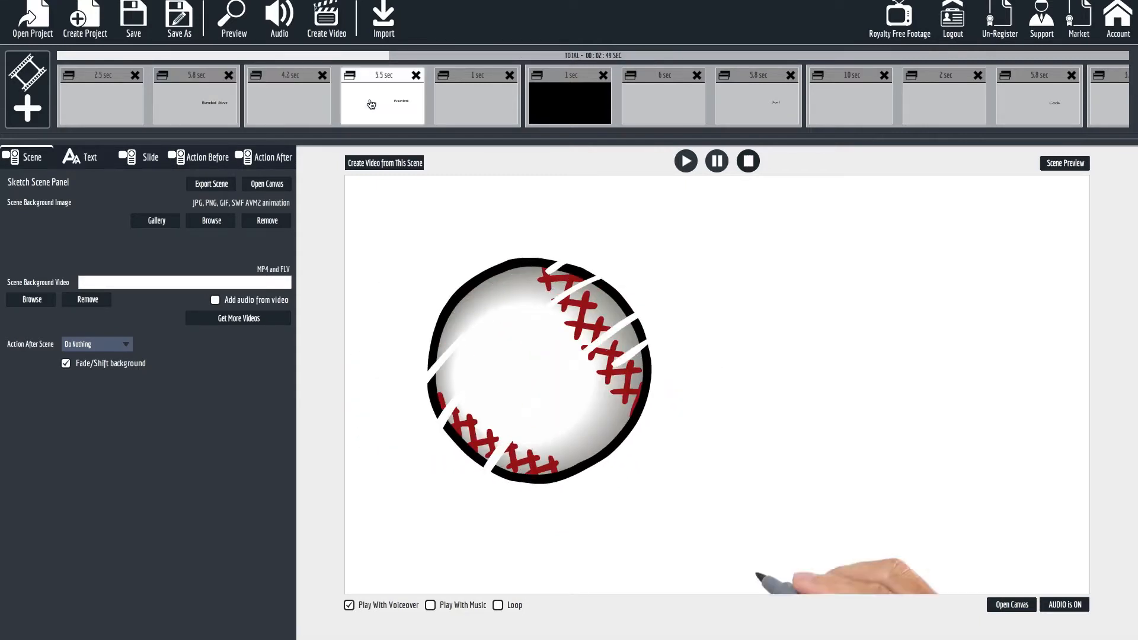
{"action": "left_click", "coordinate": [452, 102]}
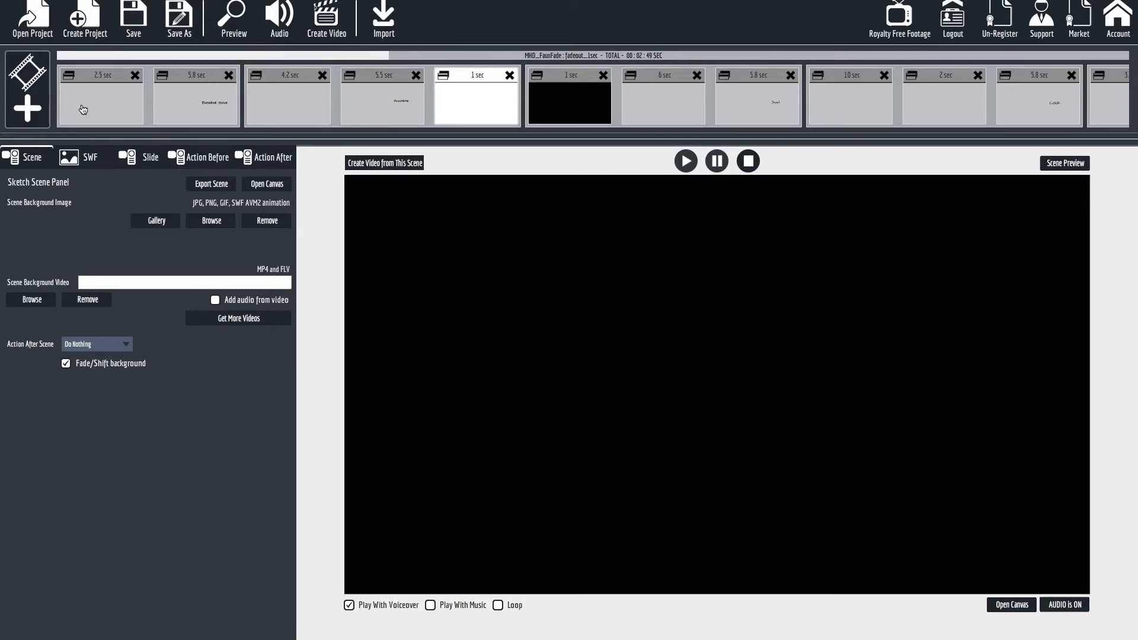
Open the Baseball Glove text slide on the canvas.
{"action": "left_click", "coordinate": [233, 111]}
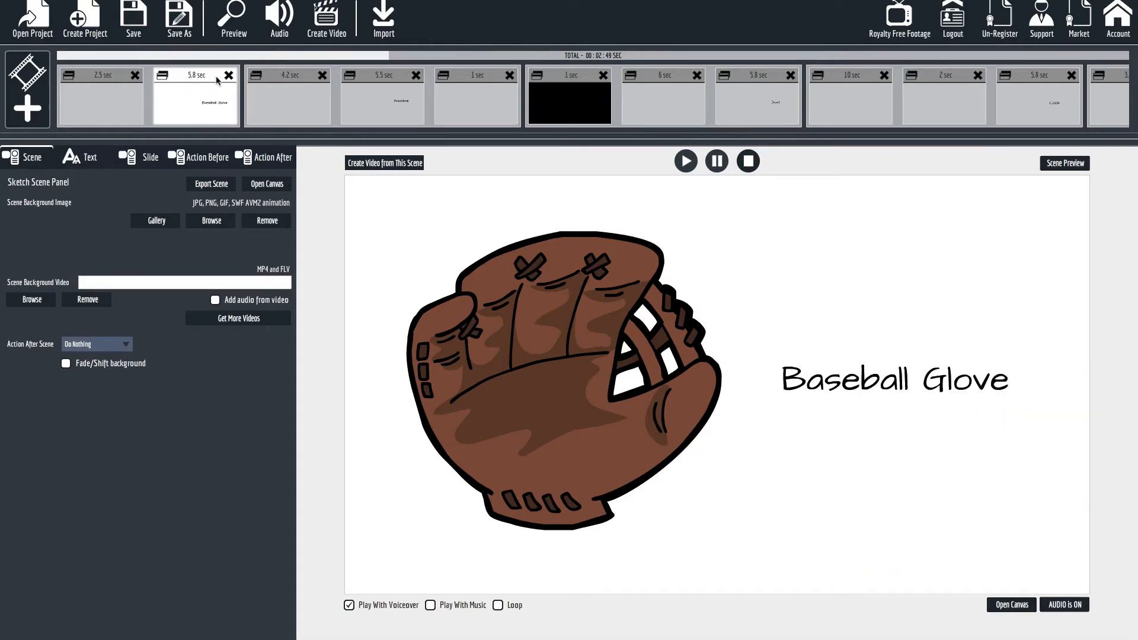
{"action": "left_click", "coordinate": [203, 98]}
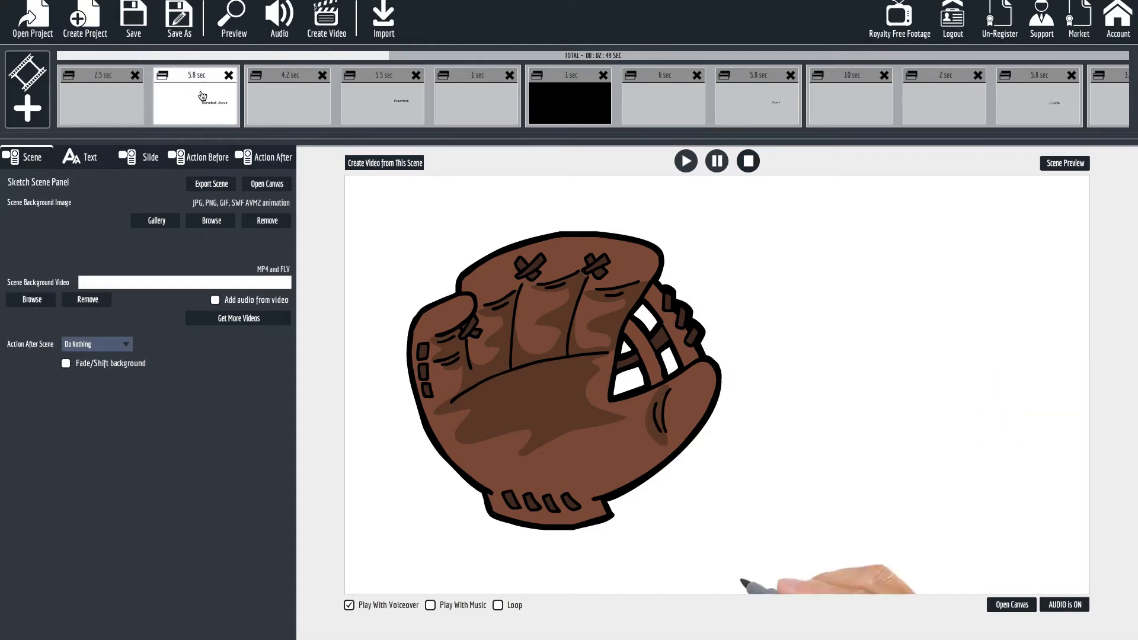
{"action": "left_click", "coordinate": [205, 96]}
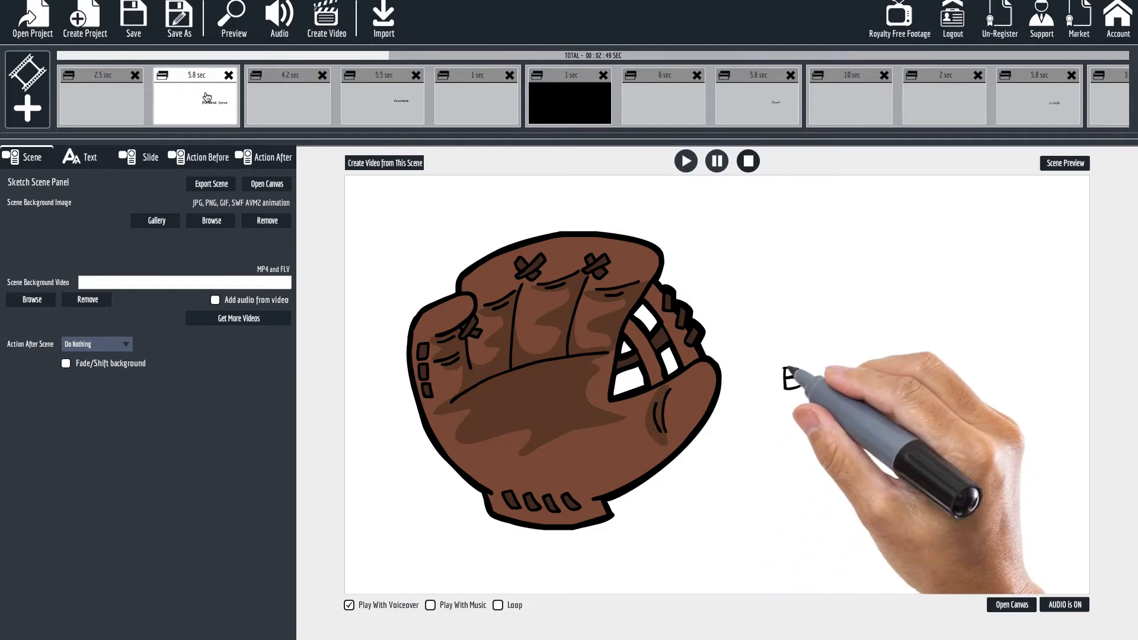
{"action": "left_click", "coordinate": [1012, 604]}
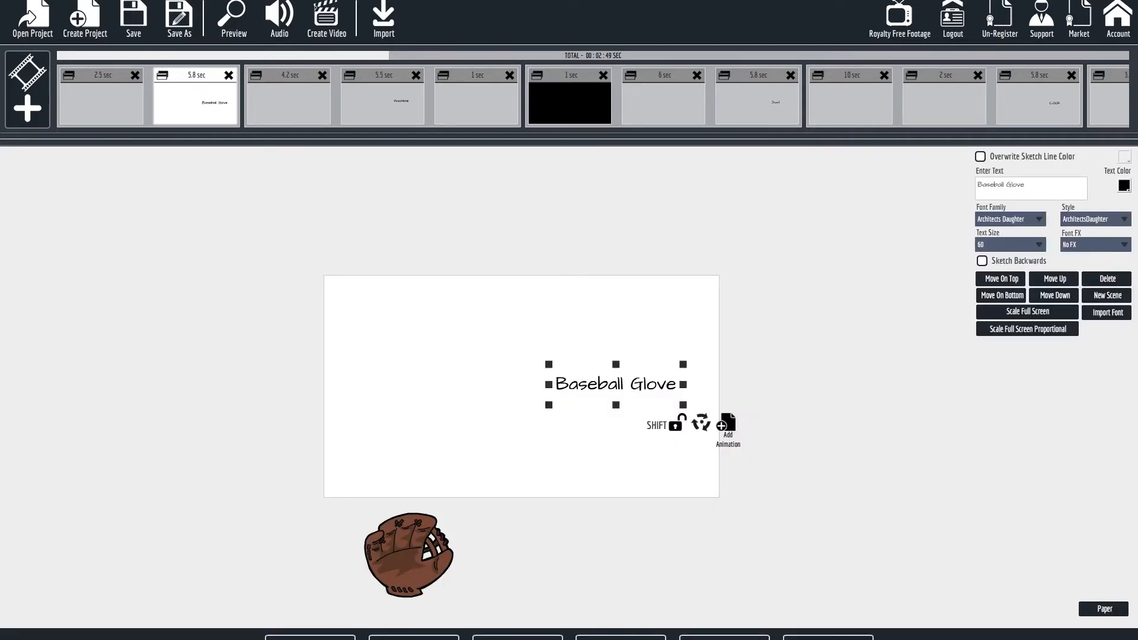
Add the Explaindio slide fadeout_2sec.vfs from the MHD_FauxFade pack to the end of the baseball glove scene, with Don't Sketch enabled.
{"action": "left_click", "coordinate": [725, 638]}
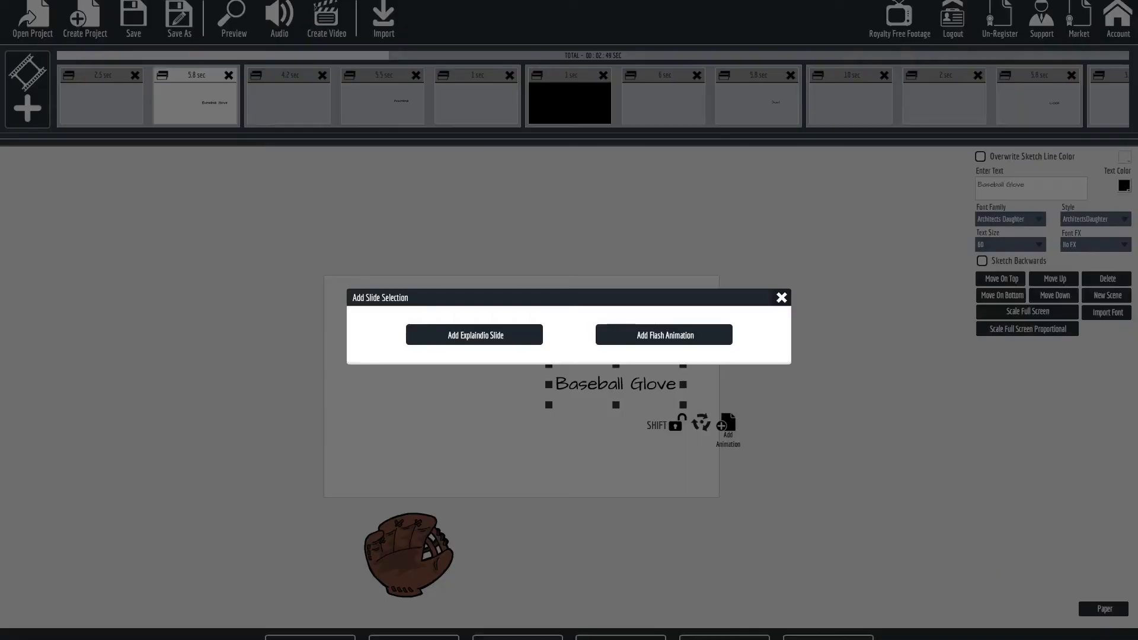
{"action": "left_click", "coordinate": [498, 338]}
{"action": "scroll", "coordinate": [414, 393], "scroll_direction": "down", "scroll_amount": 5}
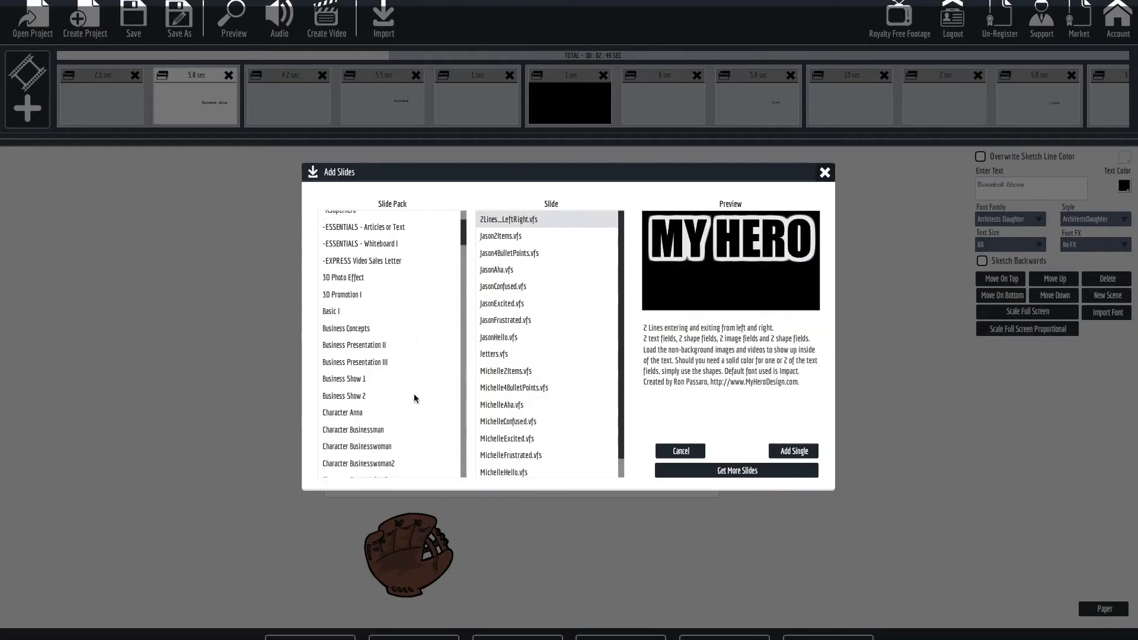
{"action": "scroll", "coordinate": [414, 393], "scroll_direction": "down", "scroll_amount": 5}
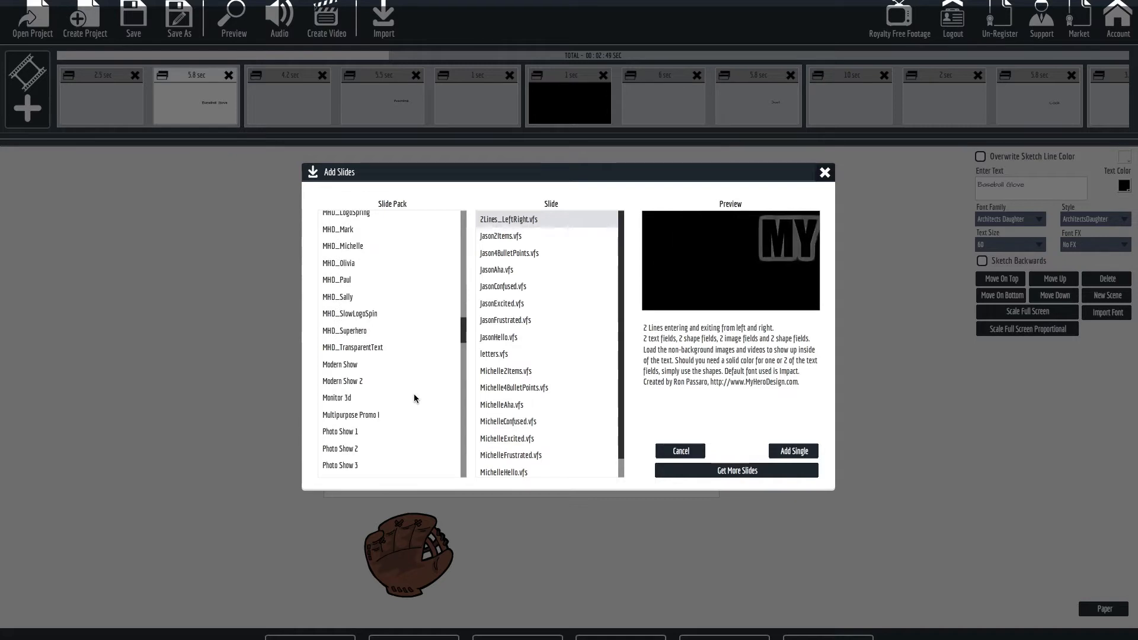
{"action": "scroll", "coordinate": [413, 394], "scroll_direction": "up", "scroll_amount": 2}
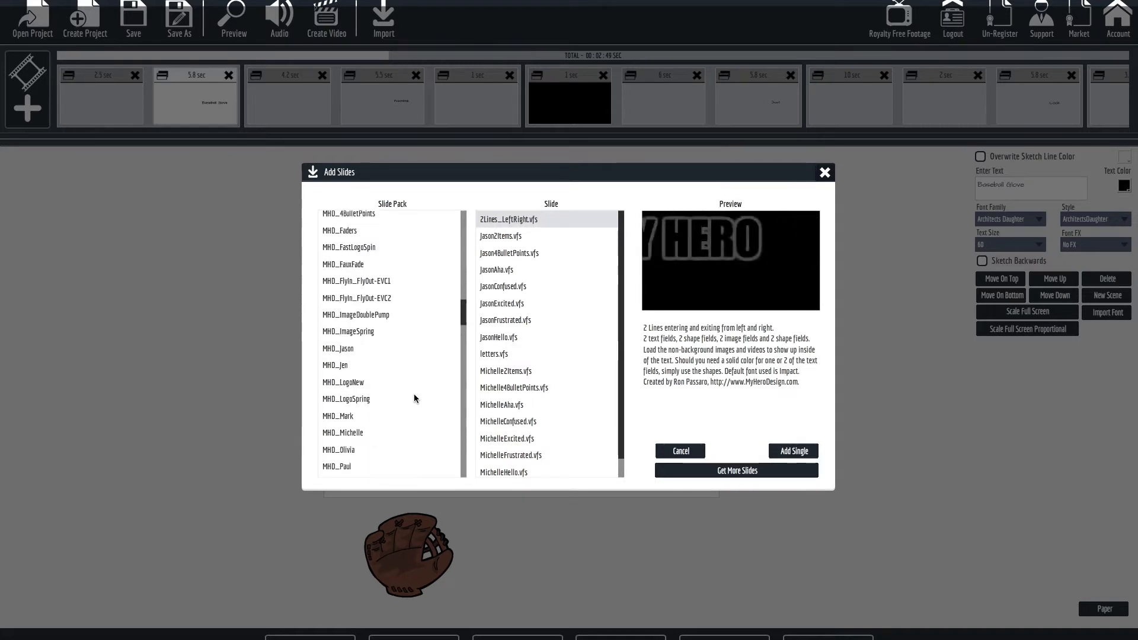
{"action": "left_click", "coordinate": [357, 267]}
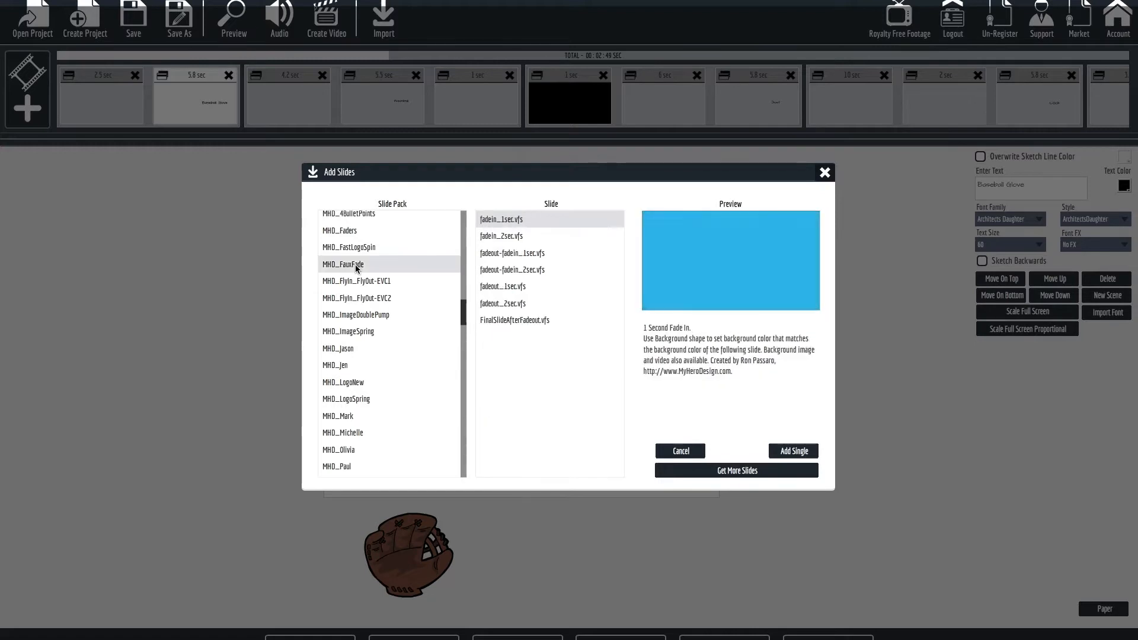
{"action": "left_click", "coordinate": [513, 305]}
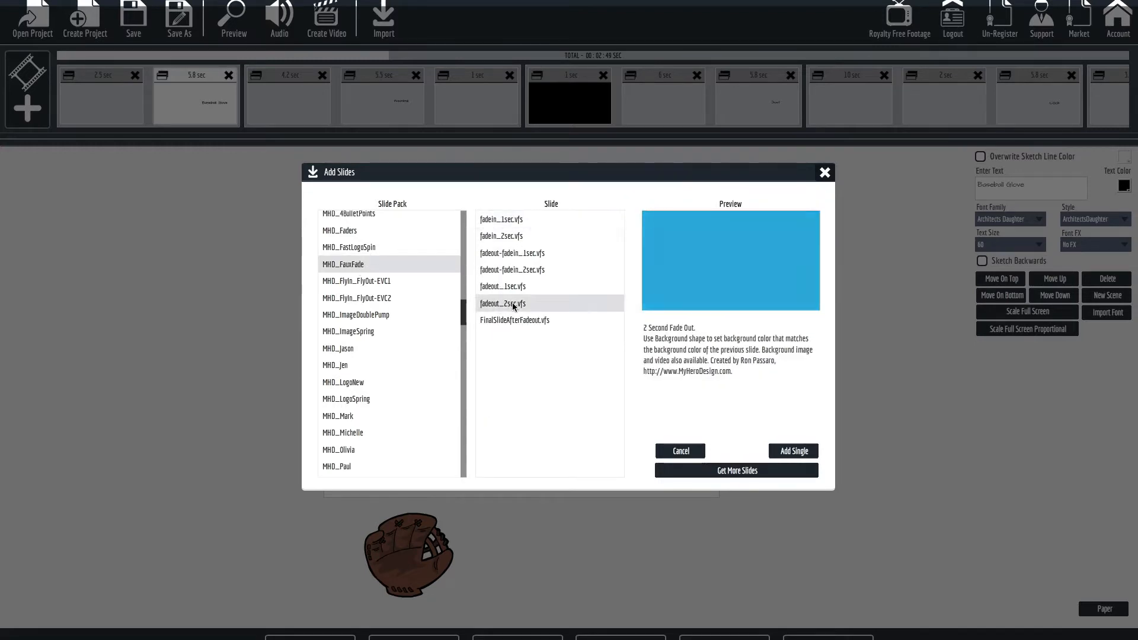
{"action": "left_click", "coordinate": [794, 452]}
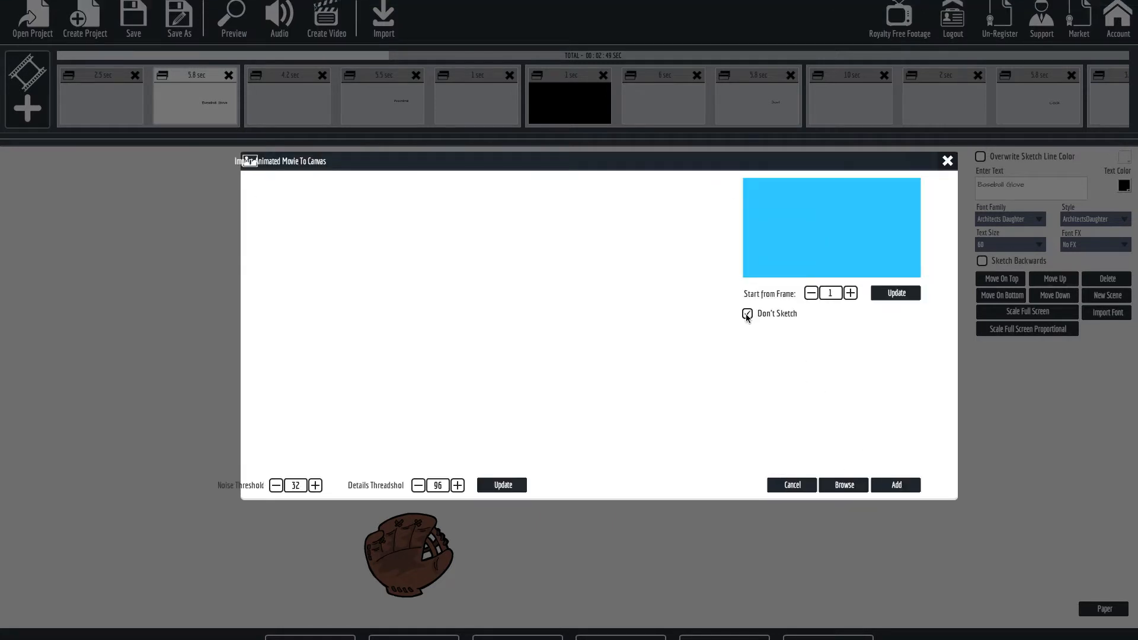
{"action": "left_click", "coordinate": [874, 486]}
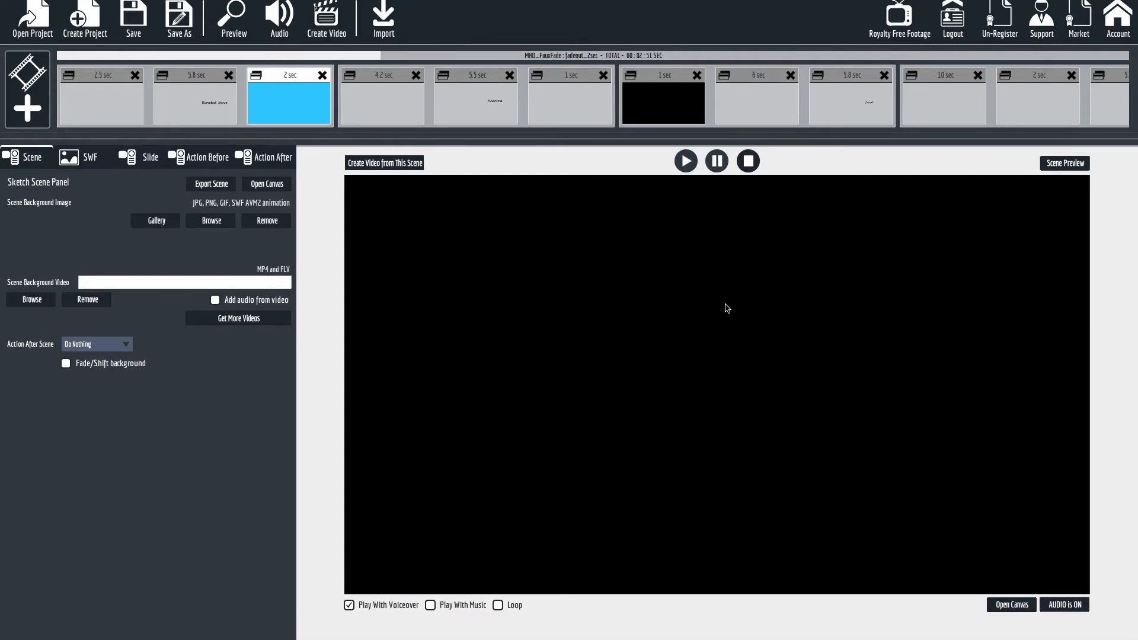
Disable Outline Area1 in the animation of the glove scene's two-second fade-out slide and preview the scene.
{"action": "left_click", "coordinate": [147, 158]}
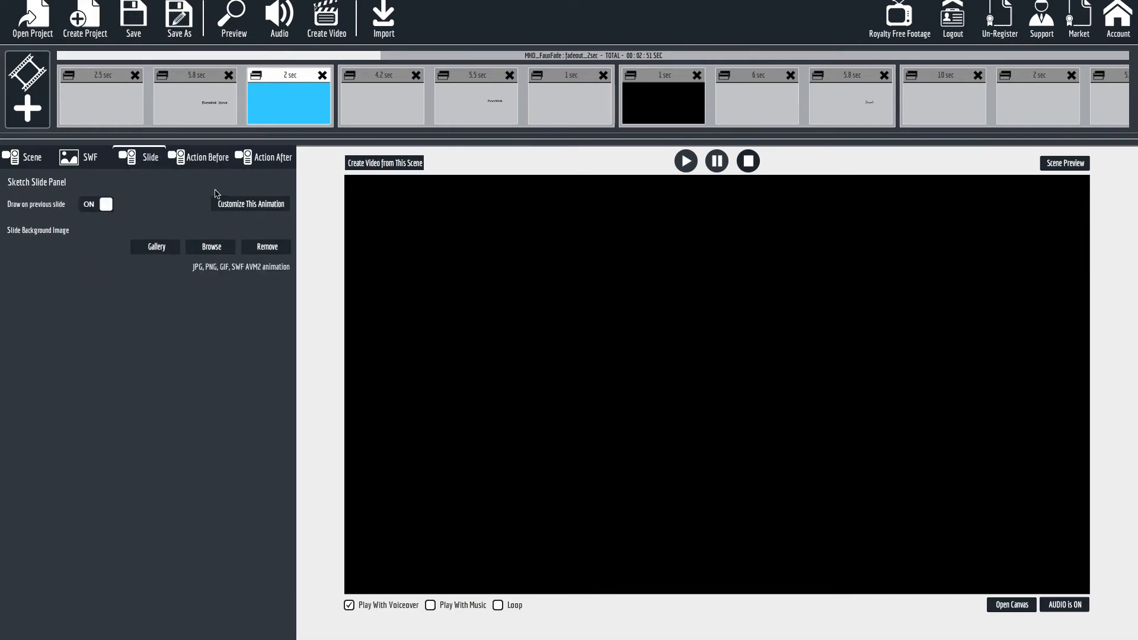
{"action": "left_click", "coordinate": [261, 205]}
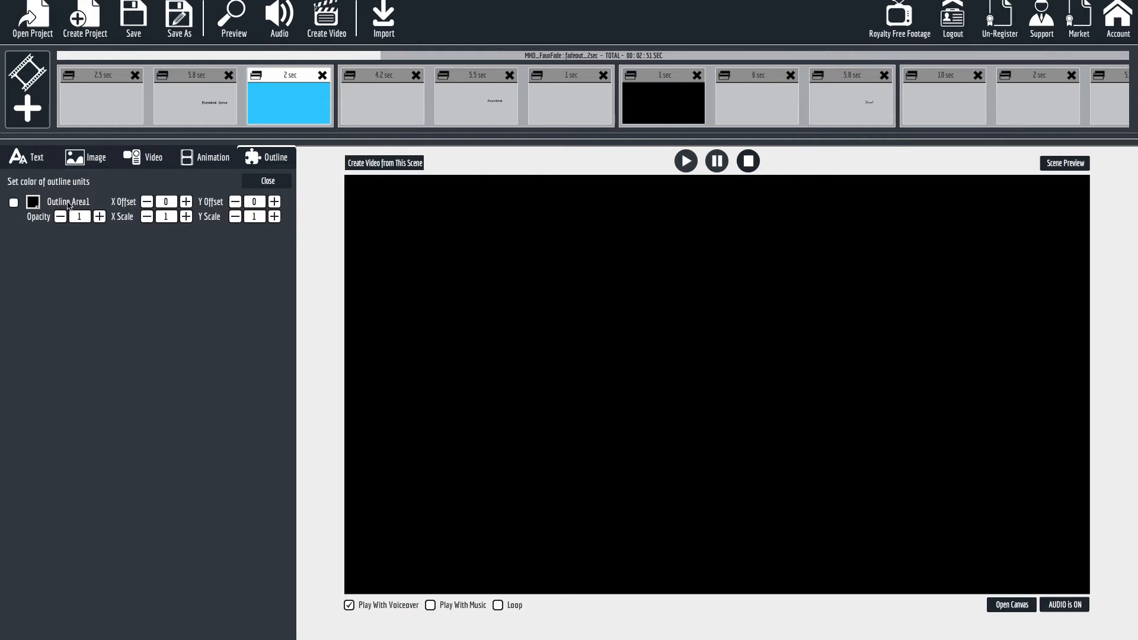
{"action": "left_click", "coordinate": [685, 162]}
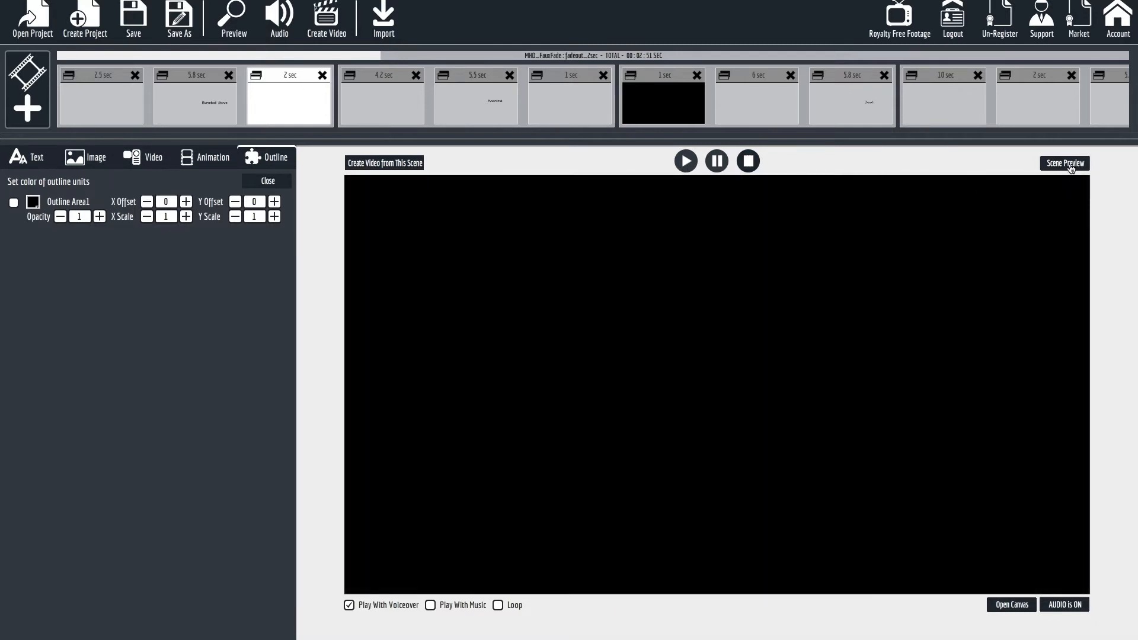
{"action": "left_click", "coordinate": [1065, 164]}
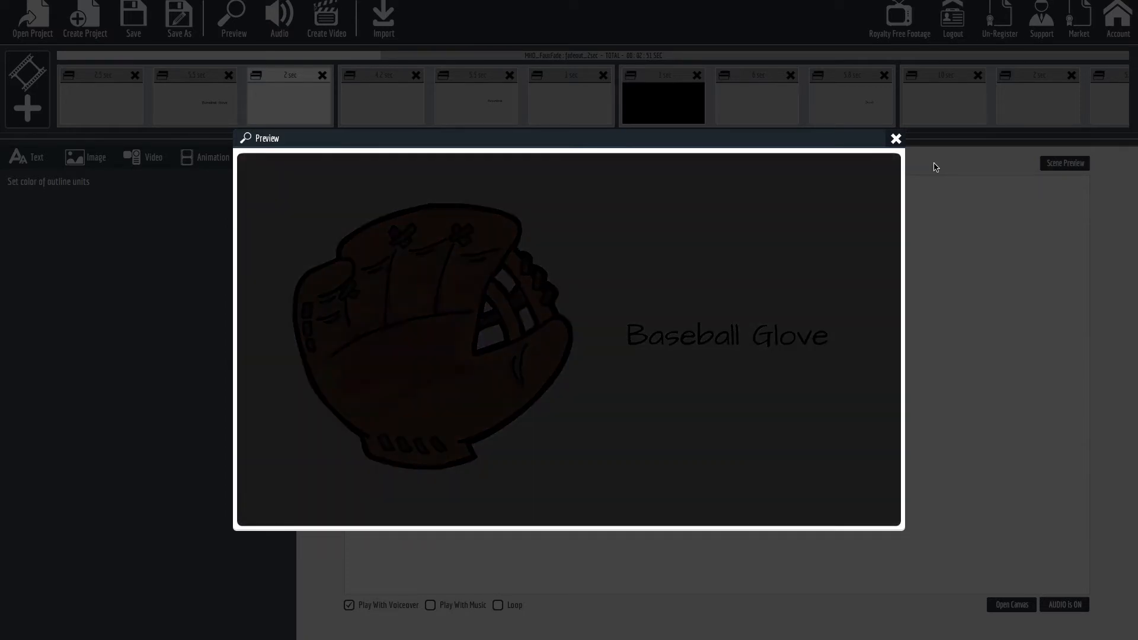
{"action": "left_click", "coordinate": [895, 139]}
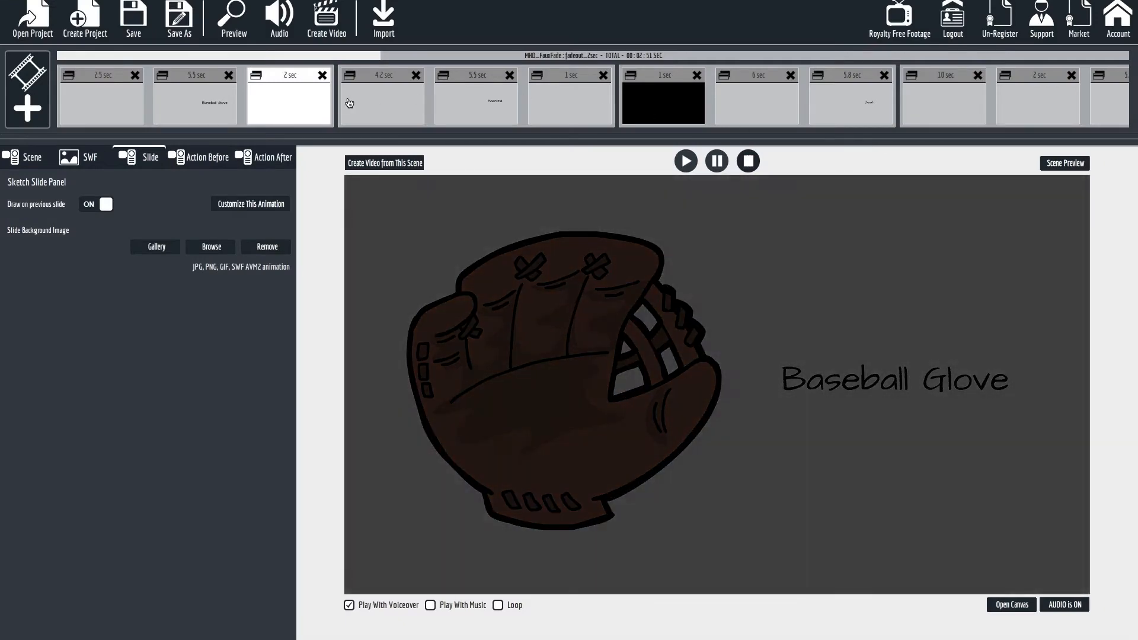
Add the Explaindio slide fadein_2sec.vfs from the MHD_FauxFade pack to the baseball scene, with Don't Sketch enabled.
{"action": "left_click", "coordinate": [369, 103]}
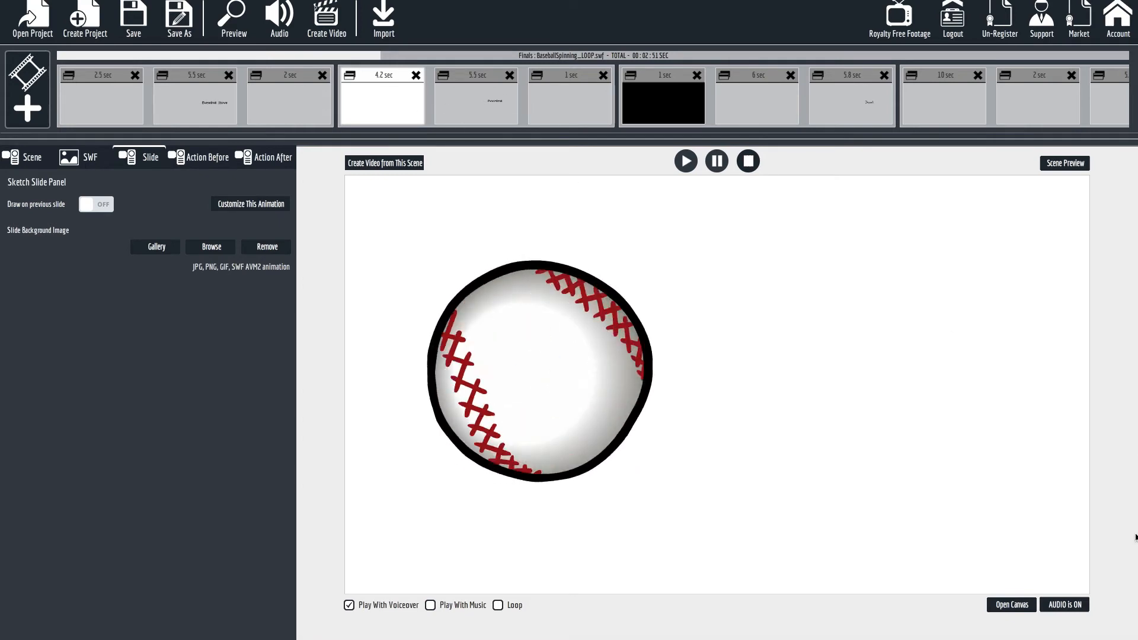
{"action": "left_click", "coordinate": [1000, 605]}
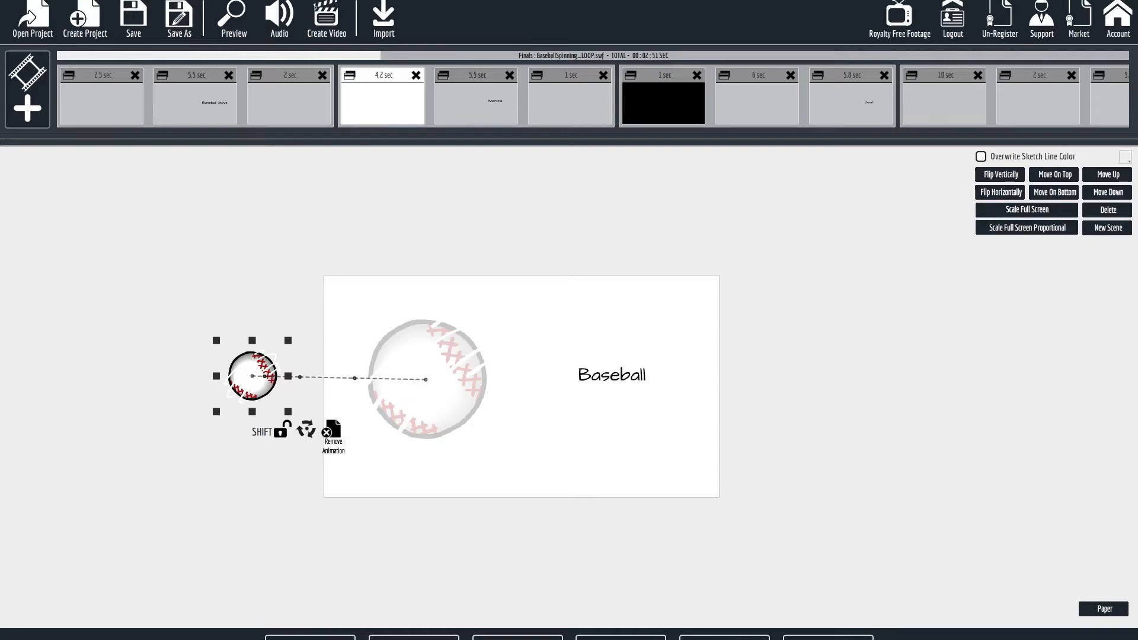
{"action": "left_click", "coordinate": [331, 638]}
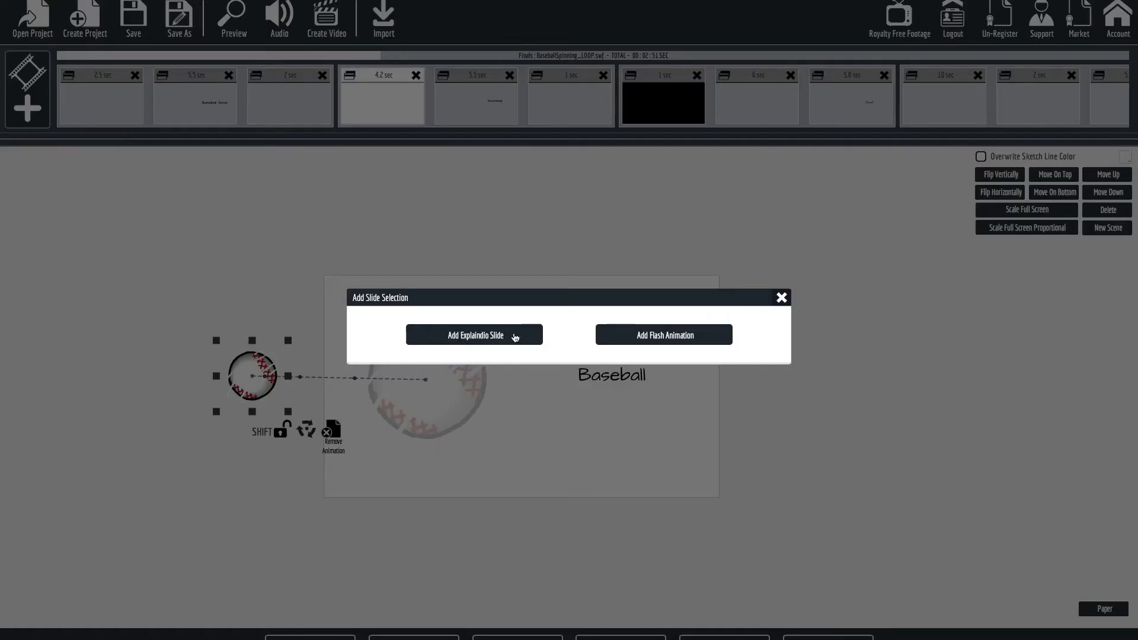
{"action": "left_click", "coordinate": [502, 343]}
{"action": "scroll", "coordinate": [432, 402], "scroll_direction": "down", "scroll_amount": 6}
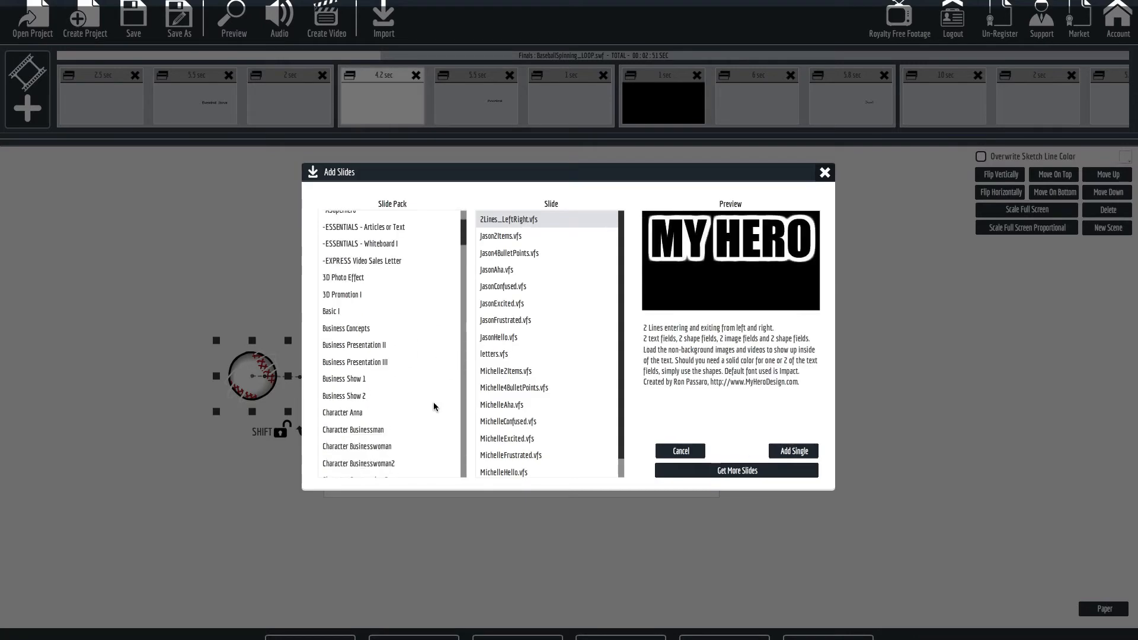
{"action": "scroll", "coordinate": [433, 402], "scroll_direction": "down", "scroll_amount": 8}
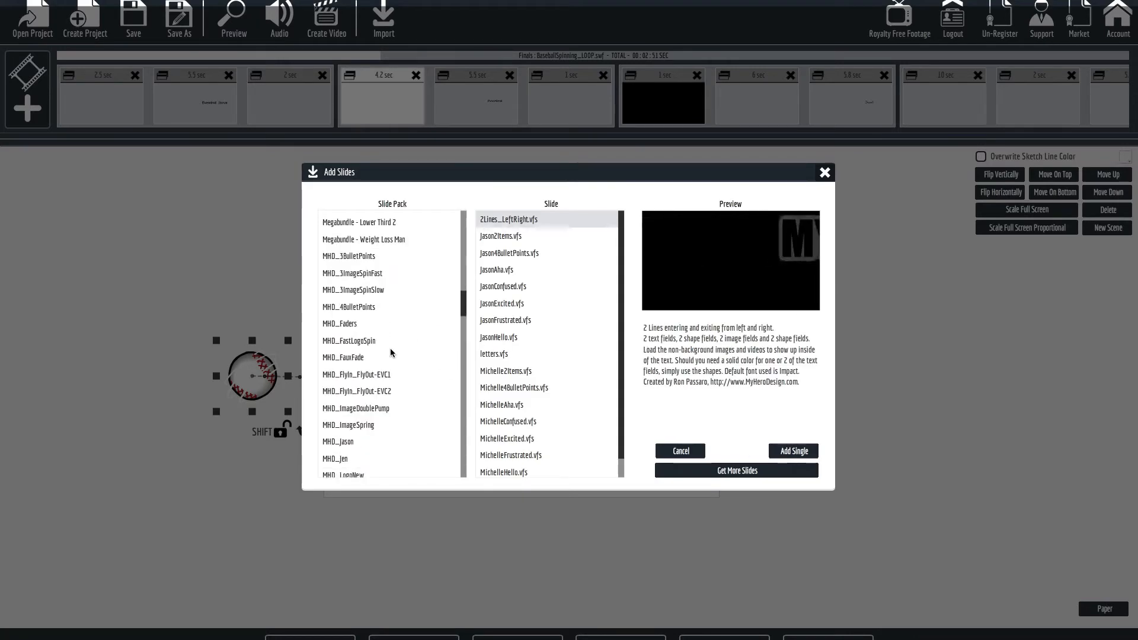
{"action": "left_click", "coordinate": [364, 358]}
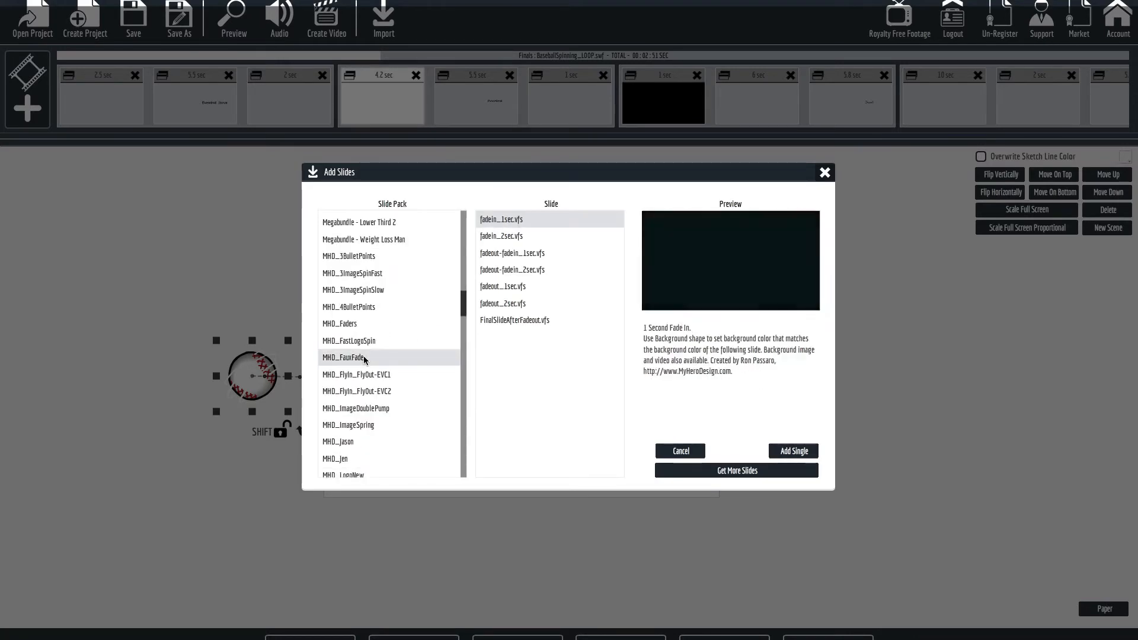
{"action": "left_click", "coordinate": [512, 237]}
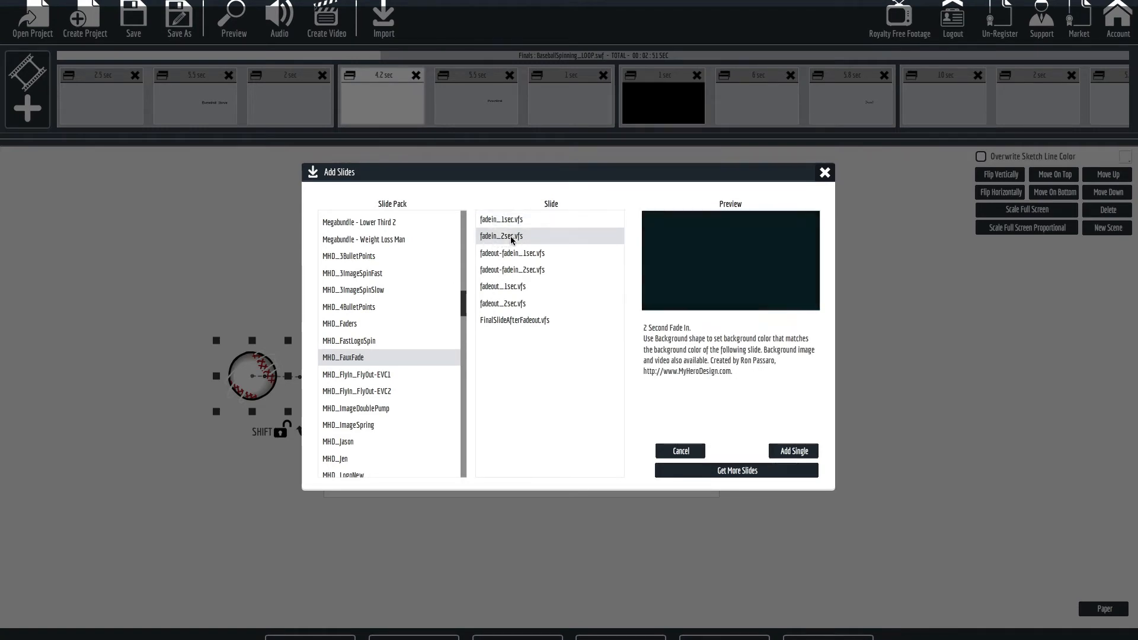
{"action": "left_click", "coordinate": [790, 452]}
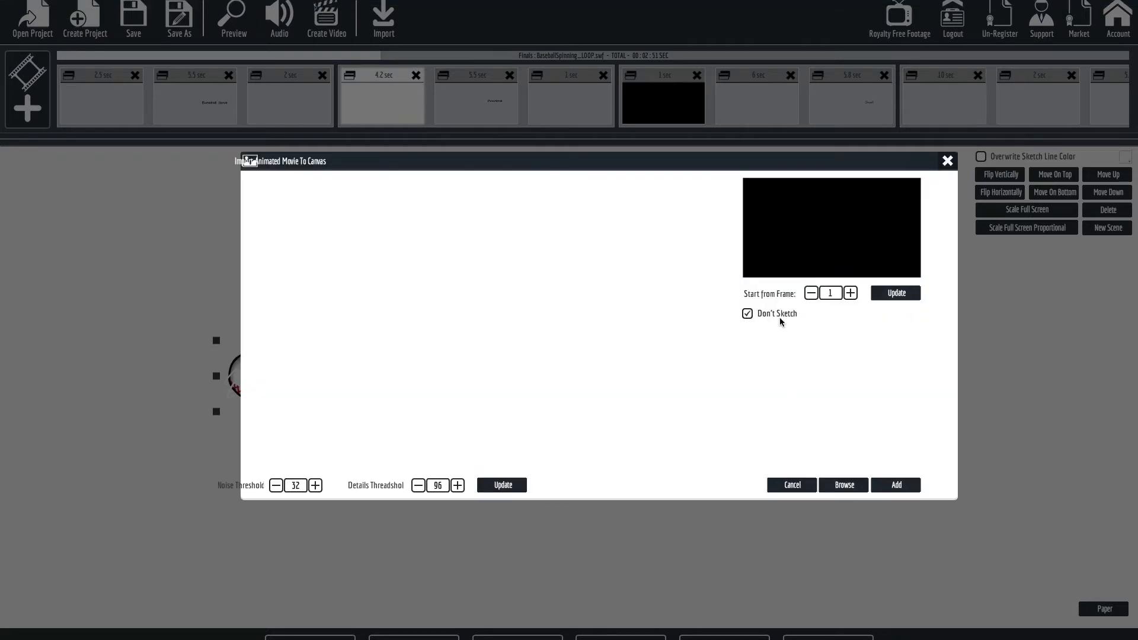
{"action": "left_click", "coordinate": [894, 485]}
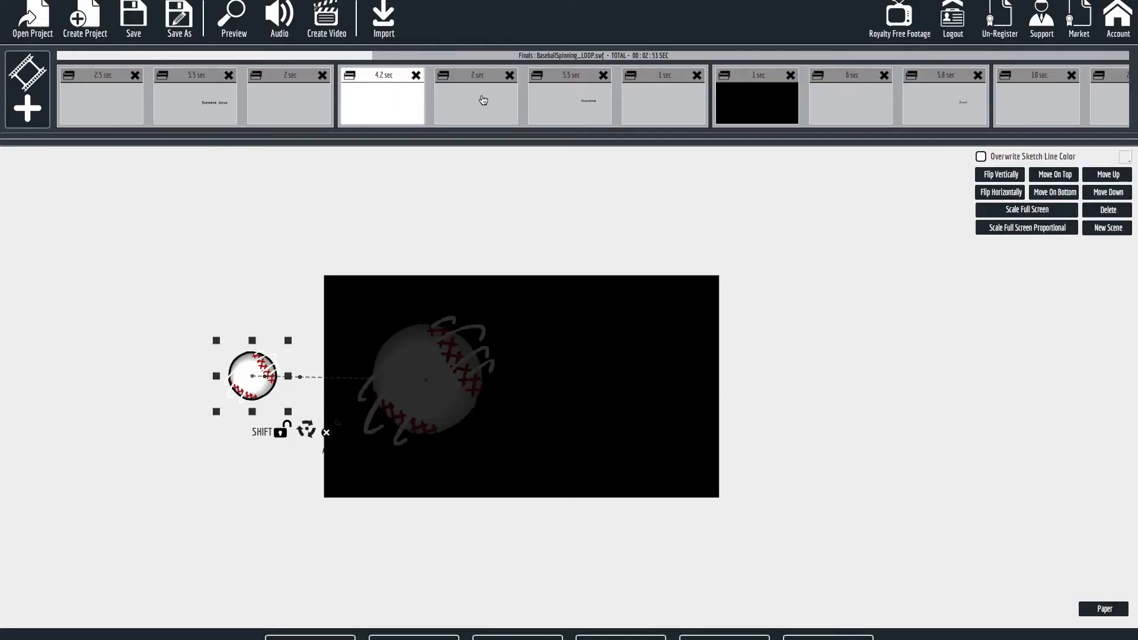
Move the two-second fade-in slide ahead of the spinning baseball slide and close the canvas.
{"action": "left_click", "coordinate": [499, 103]}
{"action": "left_click_drag", "start_coordinate": [503, 102], "coordinate": [362, 100]}
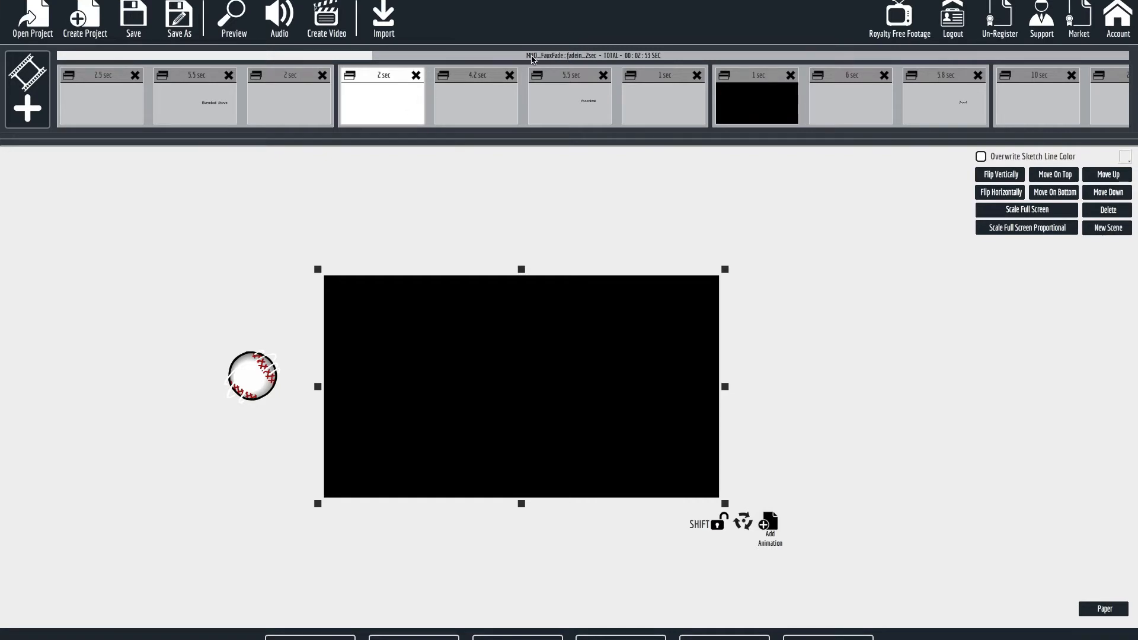
{"action": "left_click", "coordinate": [478, 101]}
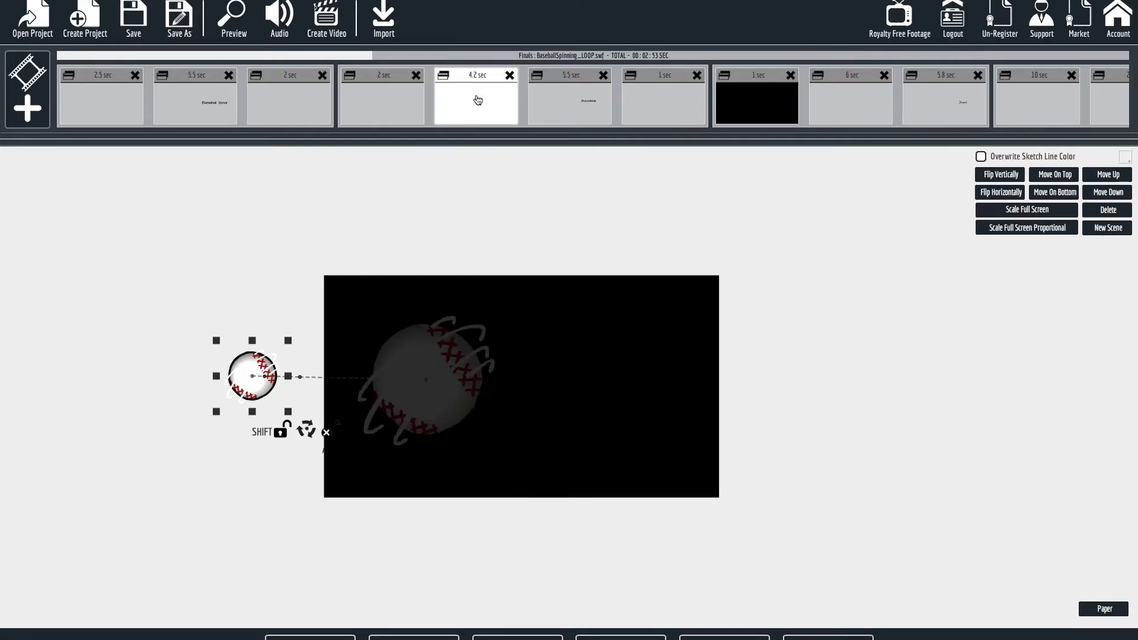
{"action": "left_click", "coordinate": [407, 102]}
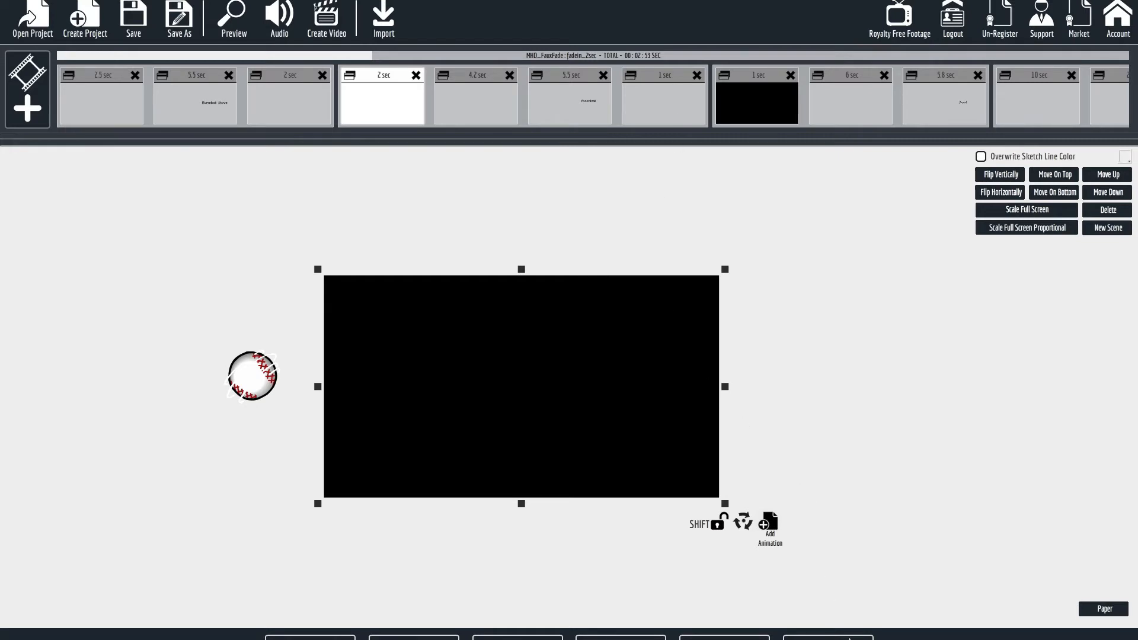
{"action": "left_click", "coordinate": [848, 638]}
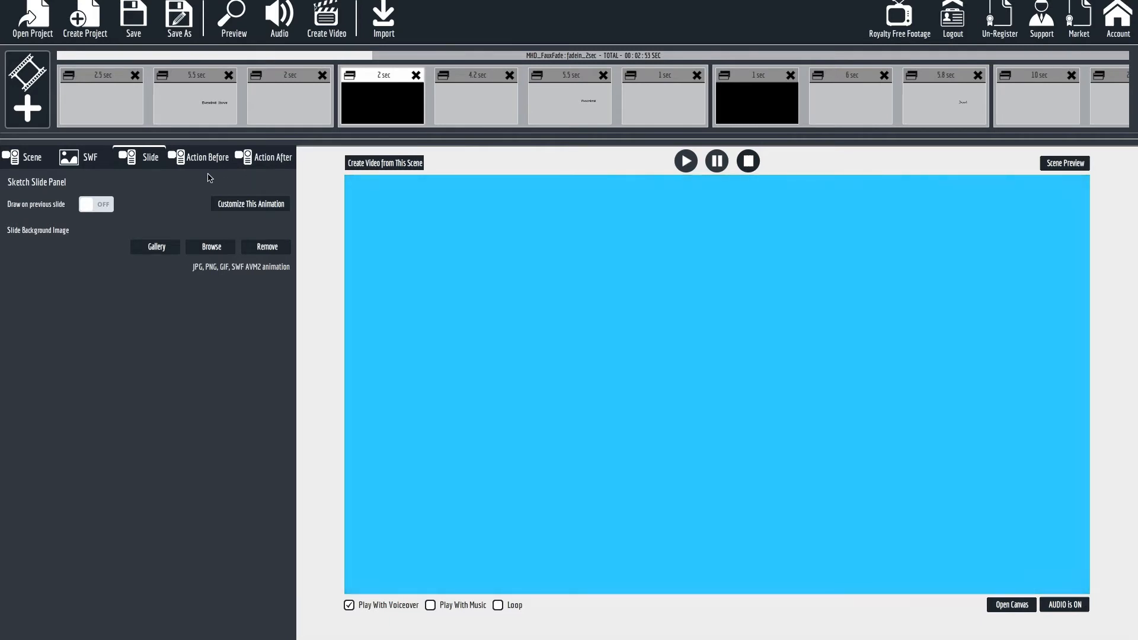
Disable Outline Area1 in the animation of the baseball scene's two-second fade-in slide.
{"action": "left_click", "coordinate": [237, 205]}
{"action": "left_click", "coordinate": [14, 203]}
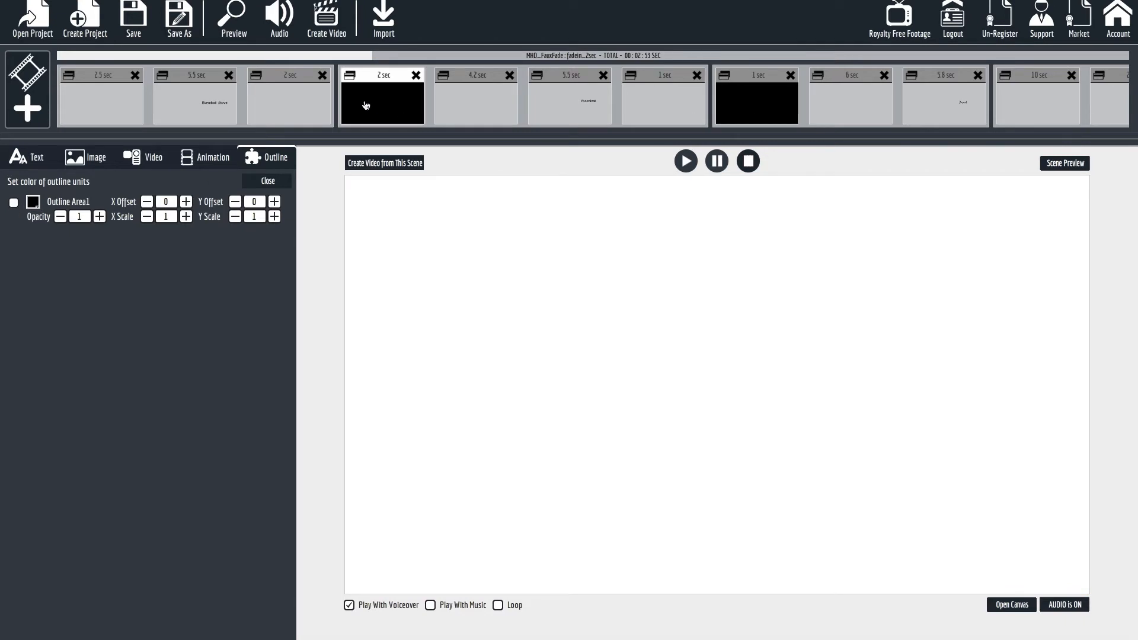
{"action": "left_click", "coordinate": [270, 182]}
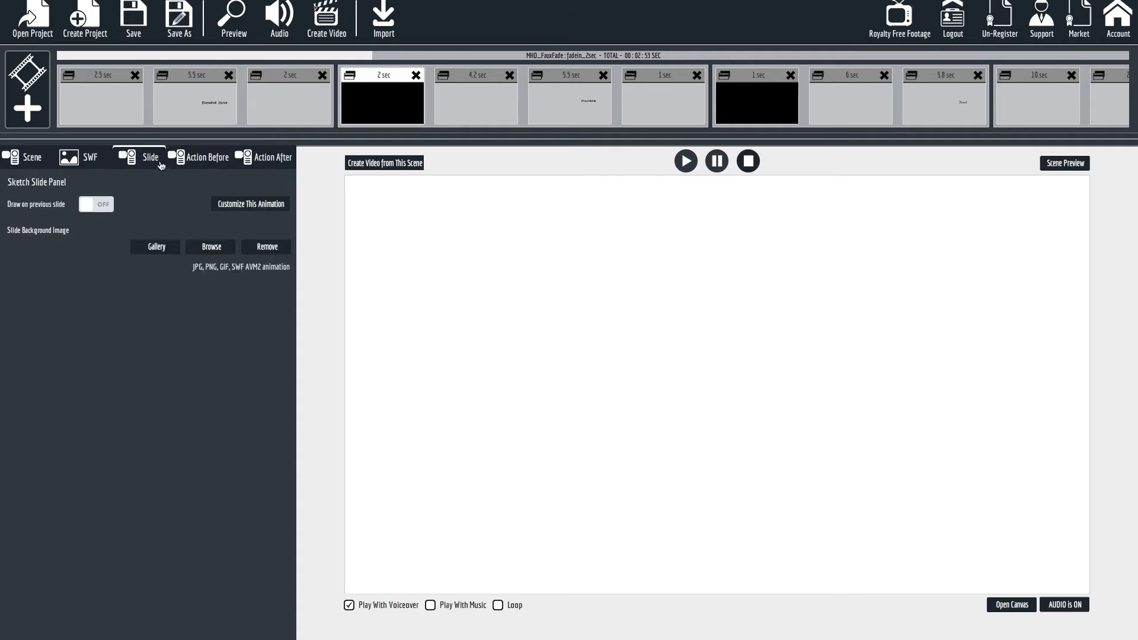
Preview the video and review the glove fade-out, baseball fade-in and spinning baseball slides.
{"action": "left_click", "coordinate": [200, 159]}
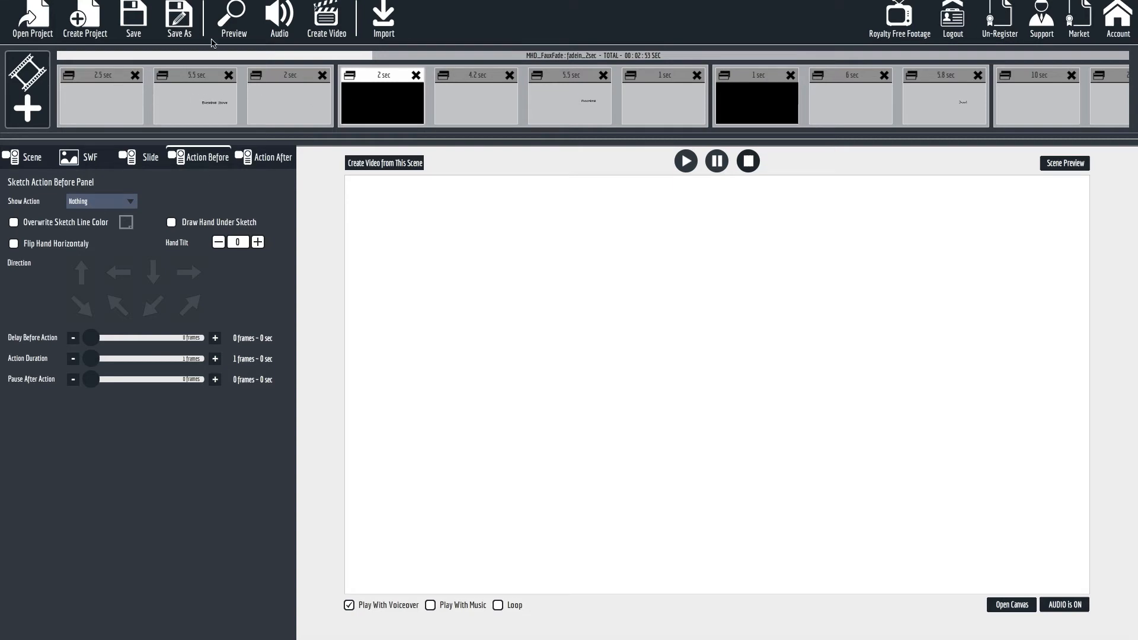
{"action": "left_click", "coordinate": [237, 13]}
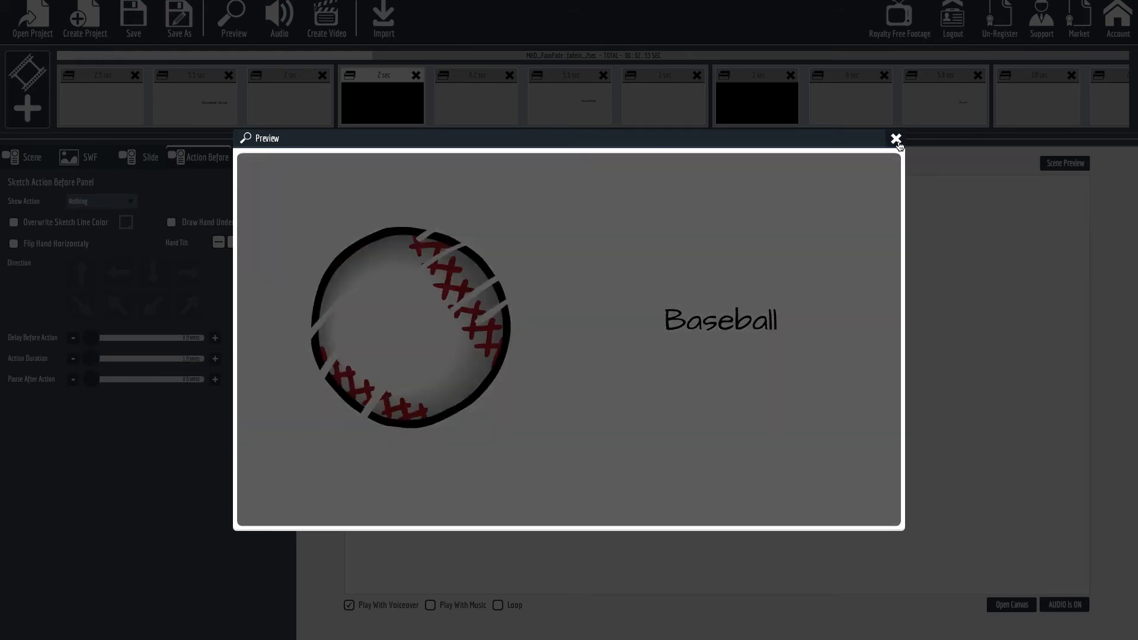
{"action": "left_click", "coordinate": [895, 139]}
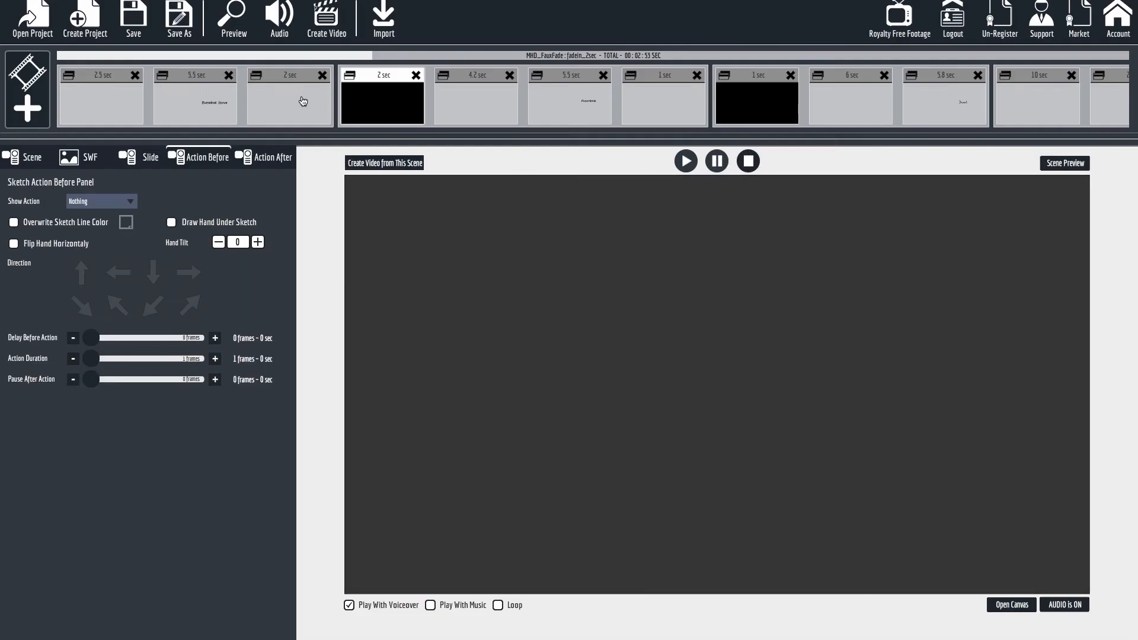
{"action": "left_click", "coordinate": [302, 102]}
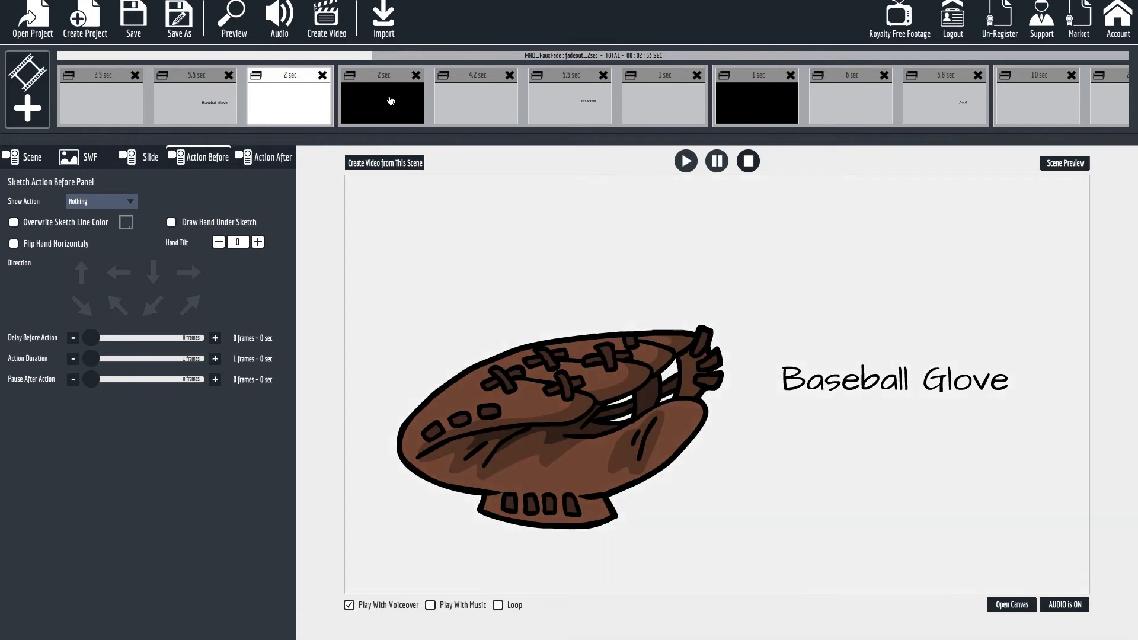
{"action": "left_click", "coordinate": [391, 101]}
{"action": "left_click", "coordinate": [468, 101]}
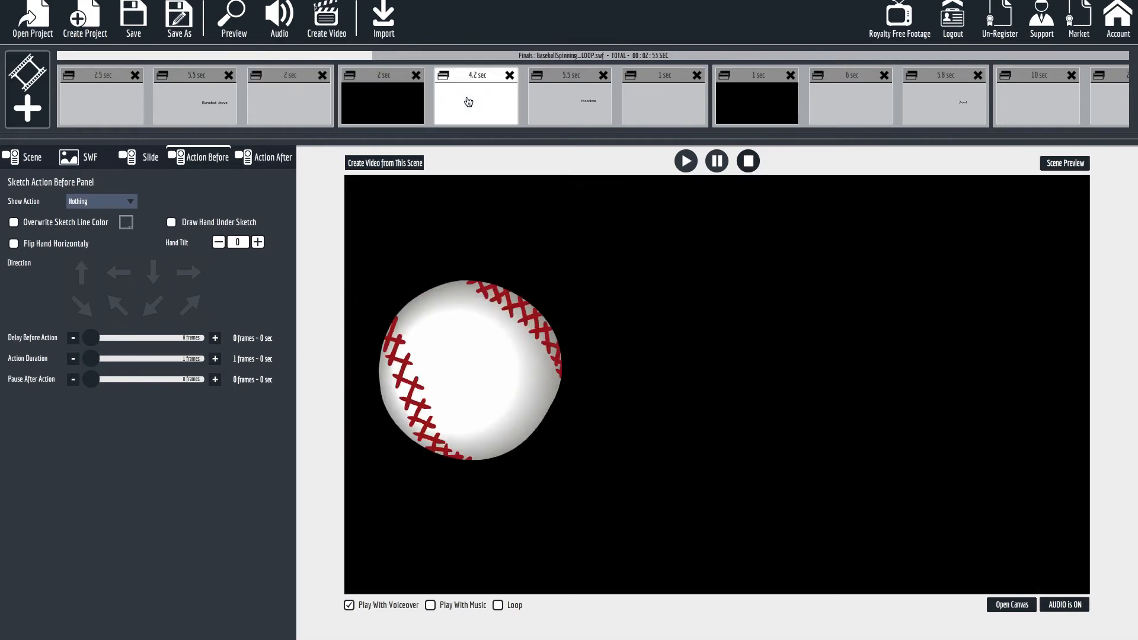
Set the baseball scene's background image to Colorful Grunge.jpg from the Image Backgrounds gallery folder.
{"action": "left_click", "coordinate": [380, 106]}
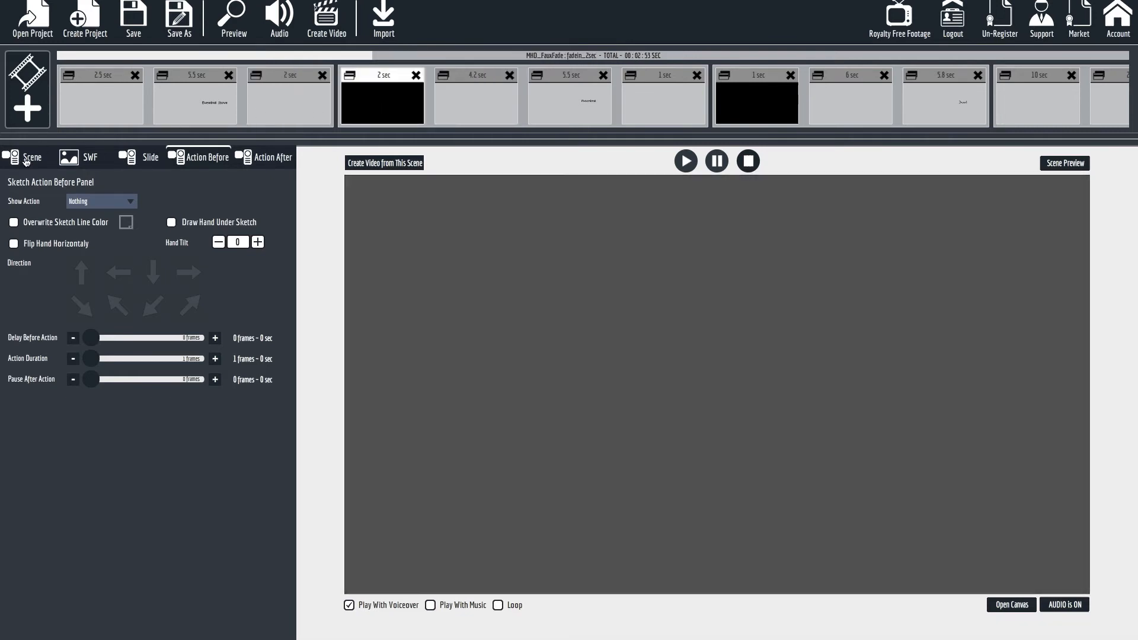
{"action": "left_click", "coordinate": [26, 160]}
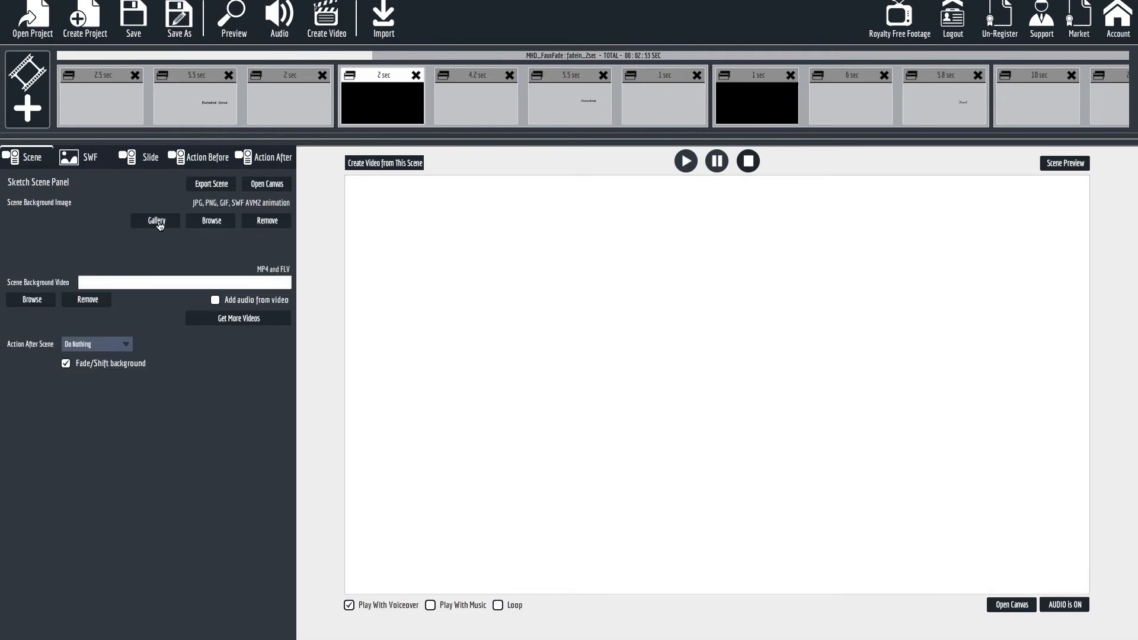
{"action": "left_click", "coordinate": [157, 223]}
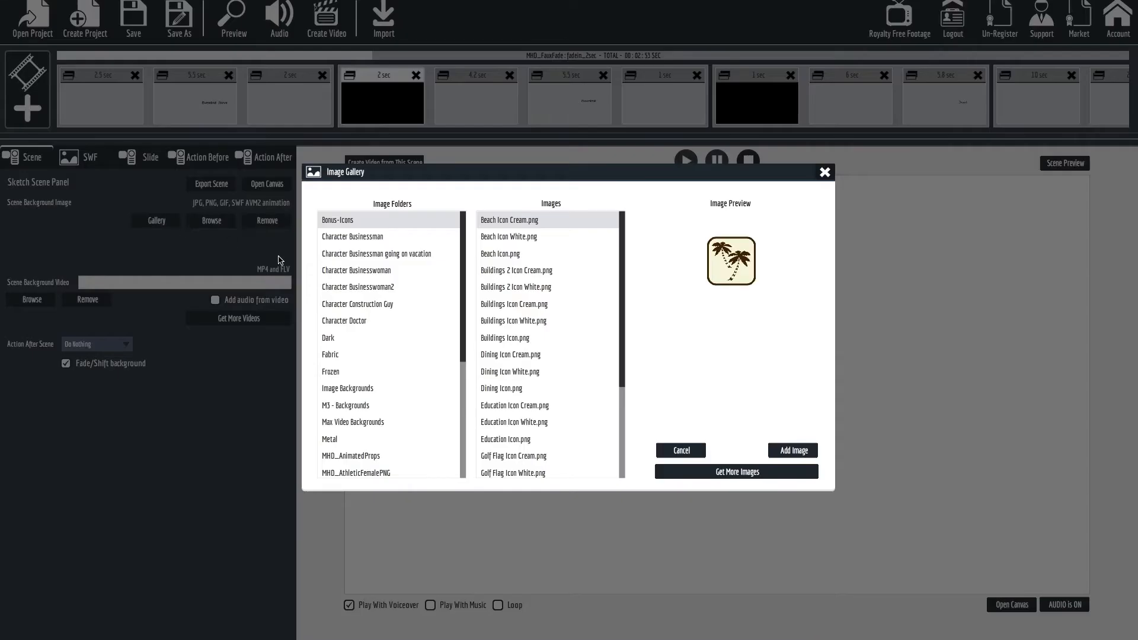
{"action": "left_click", "coordinate": [358, 390]}
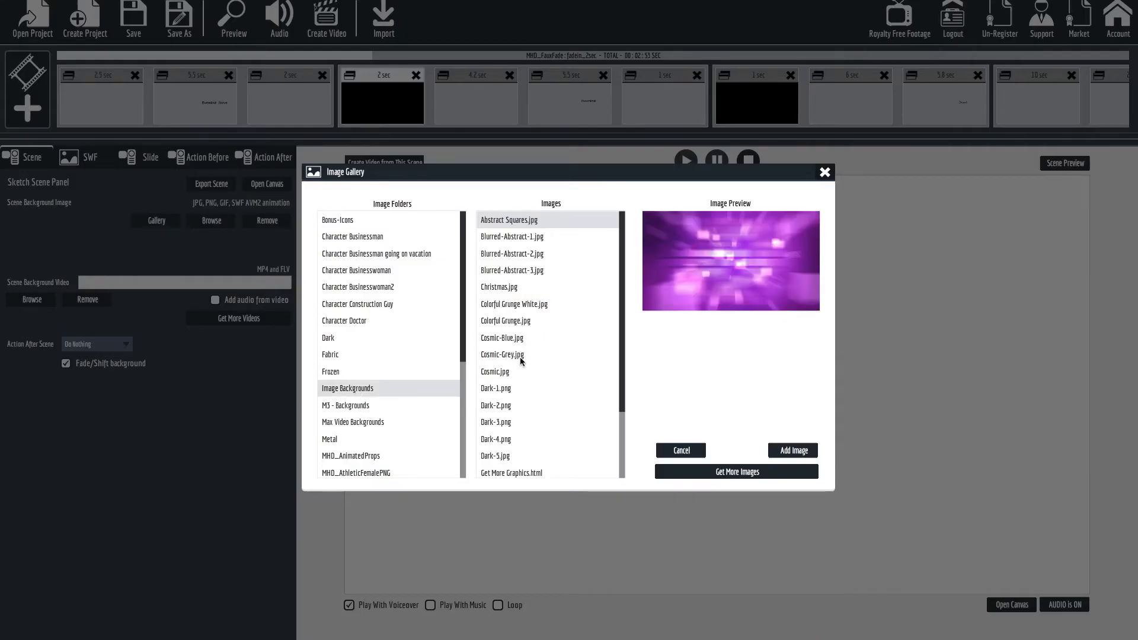
{"action": "left_click", "coordinate": [502, 315]}
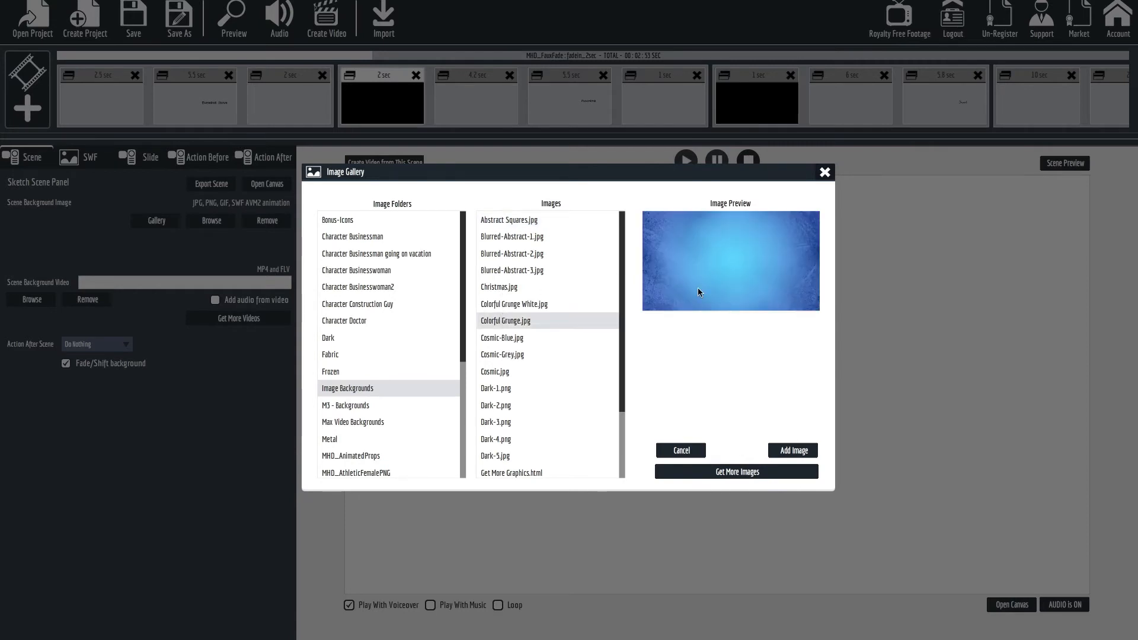
{"action": "left_click", "coordinate": [793, 451]}
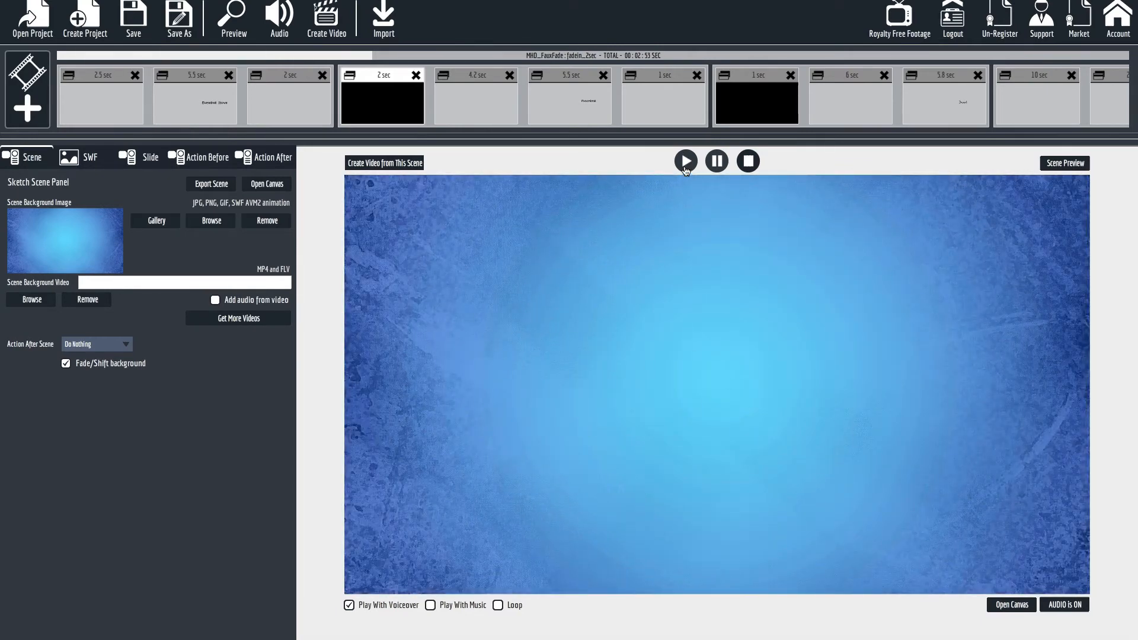
Preview the baseball scene with its background image, and view the spinning baseball and boat slides.
{"action": "left_click", "coordinate": [1060, 166]}
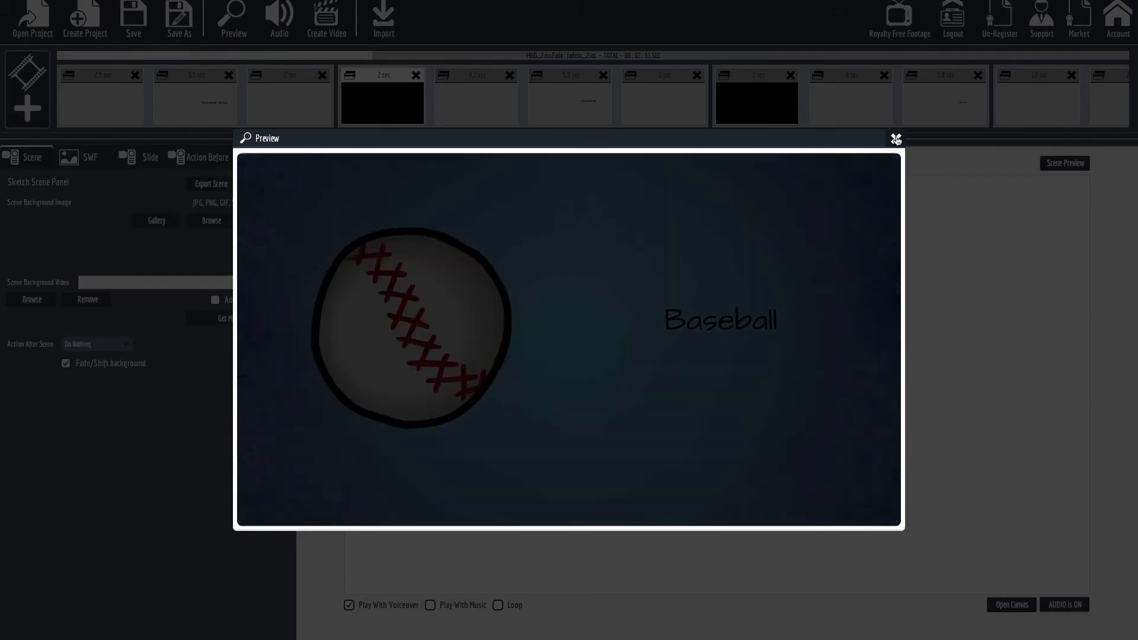
{"action": "left_click", "coordinate": [896, 139]}
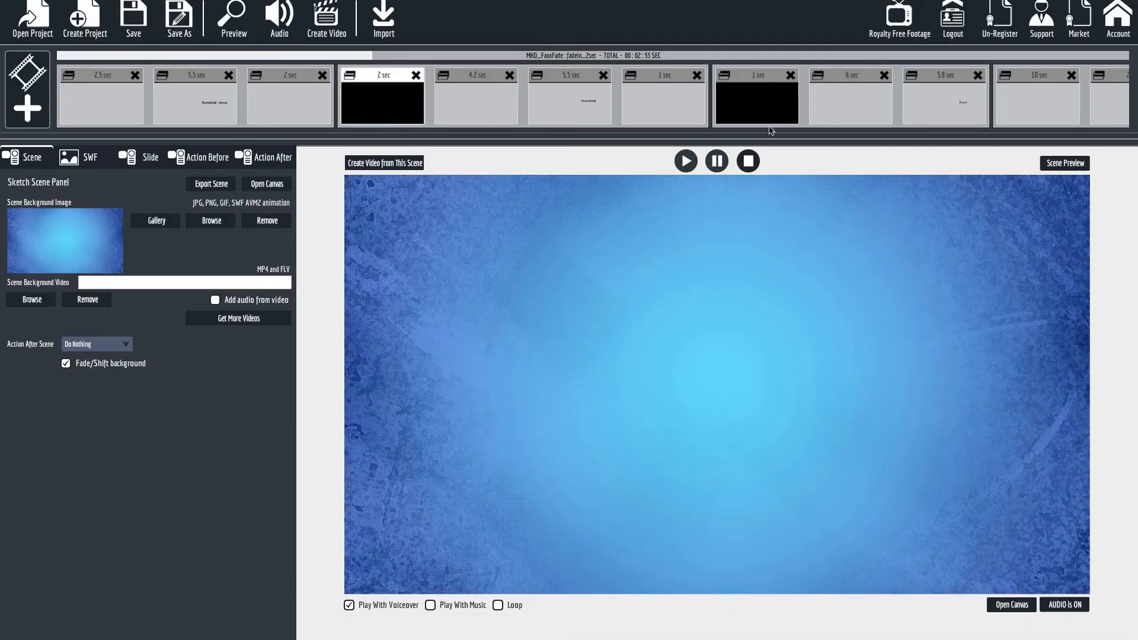
{"action": "left_click", "coordinate": [462, 111]}
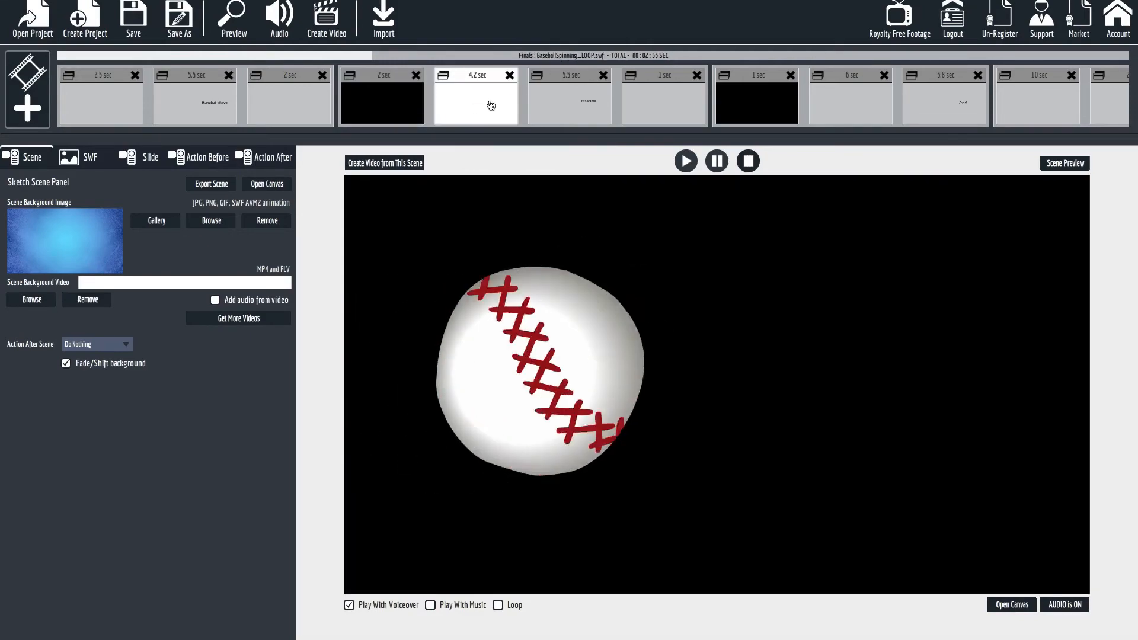
{"action": "left_click", "coordinate": [871, 109]}
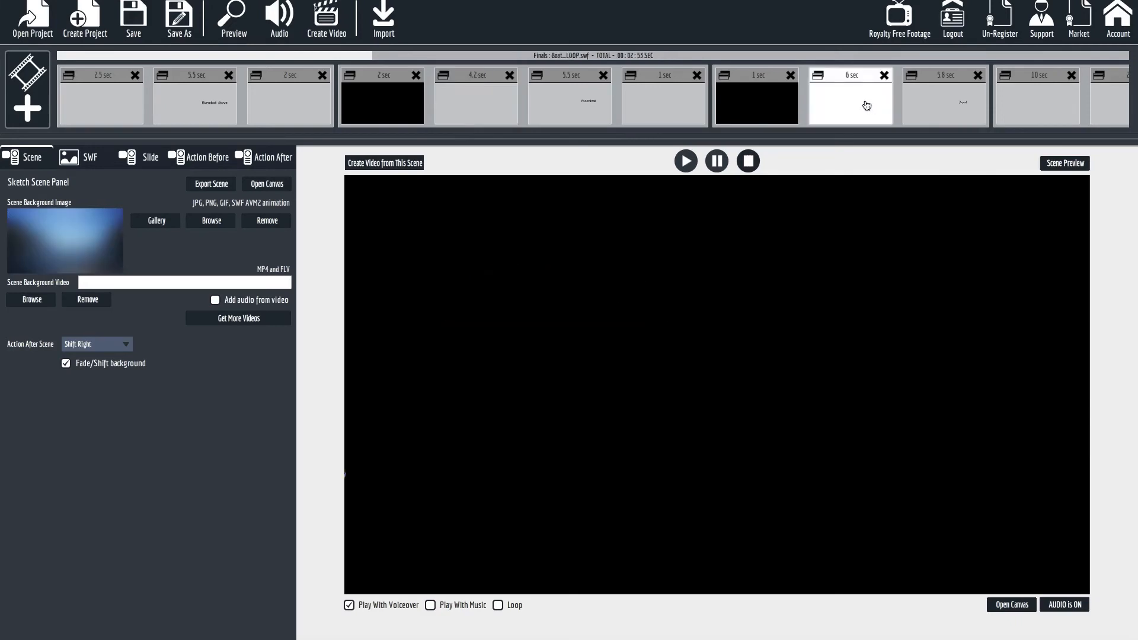
Review the swinging For Sale sign slide and the handwritten For Sale text slide that follows it.
{"action": "left_click_drag", "start_coordinate": [354, 57], "coordinate": [675, 77]}
{"action": "left_click", "coordinate": [630, 106]}
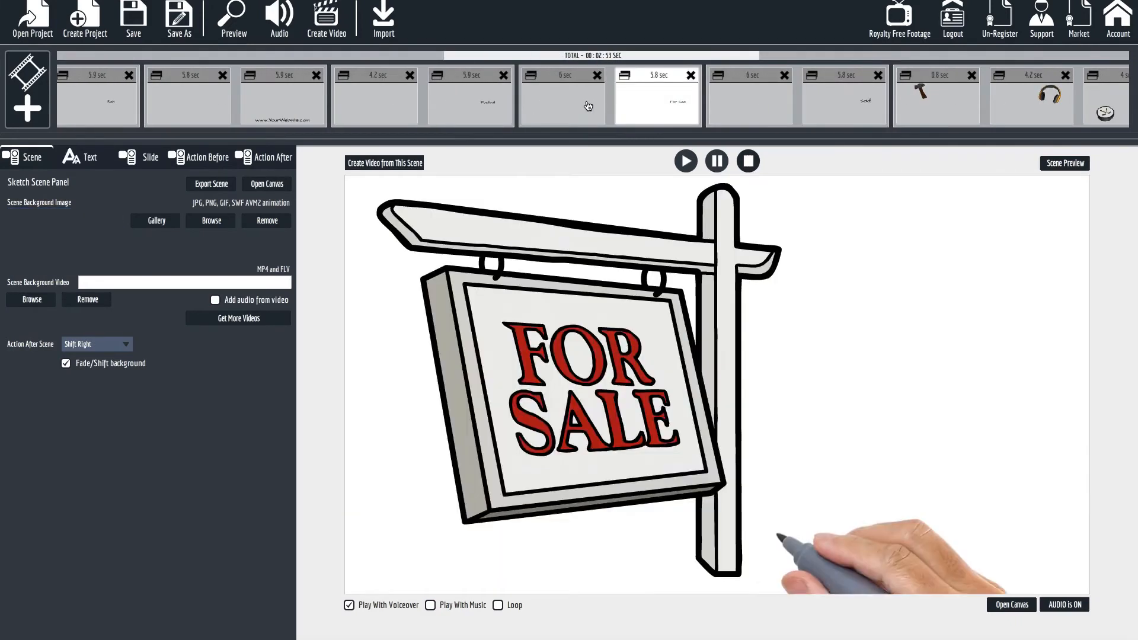
{"action": "left_click", "coordinate": [579, 107]}
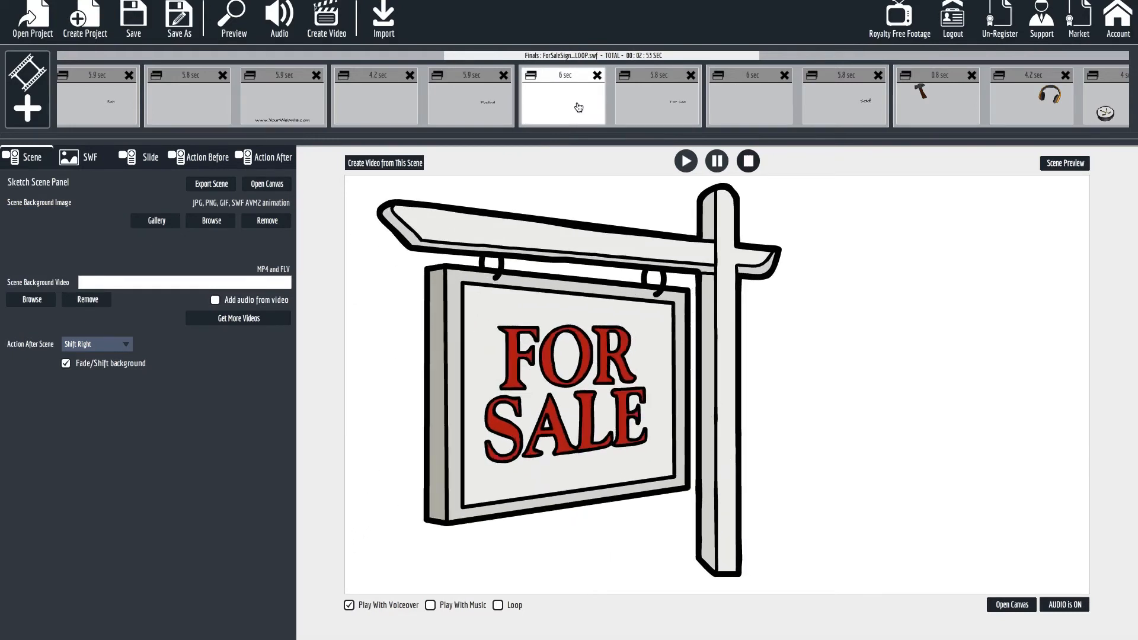
{"action": "left_click", "coordinate": [663, 113]}
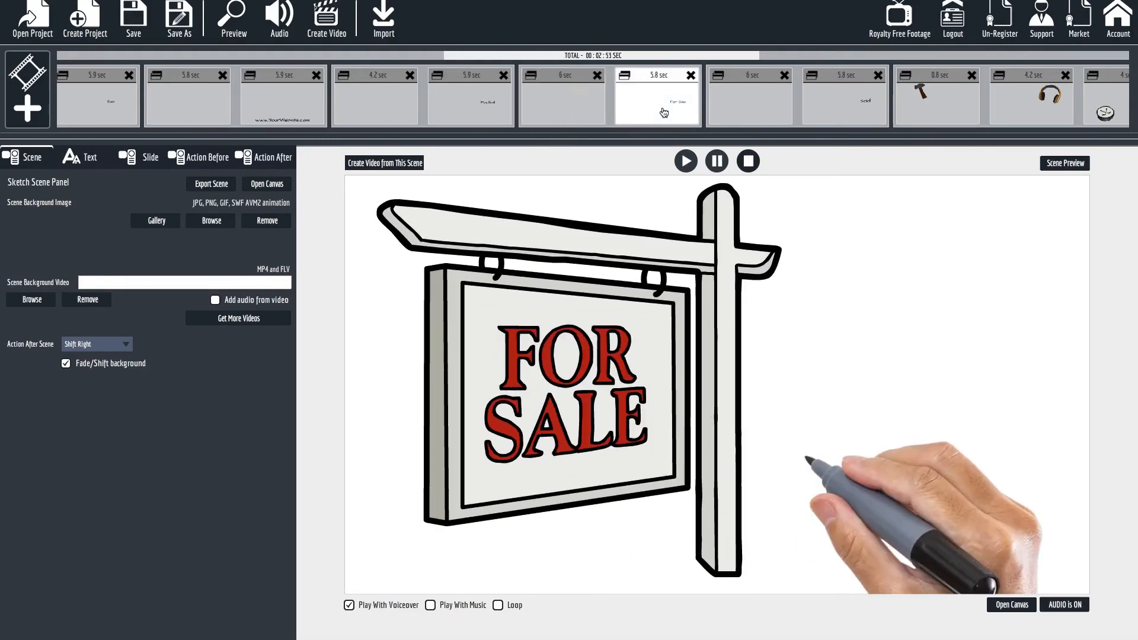
{"action": "left_click", "coordinate": [587, 105]}
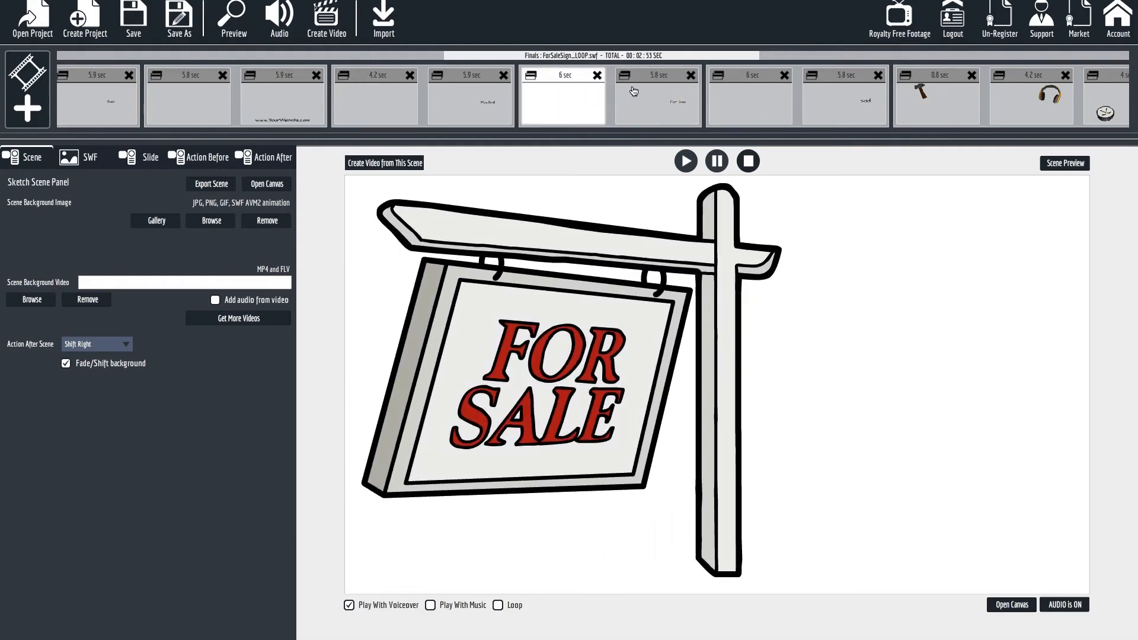
{"action": "left_click", "coordinate": [634, 99]}
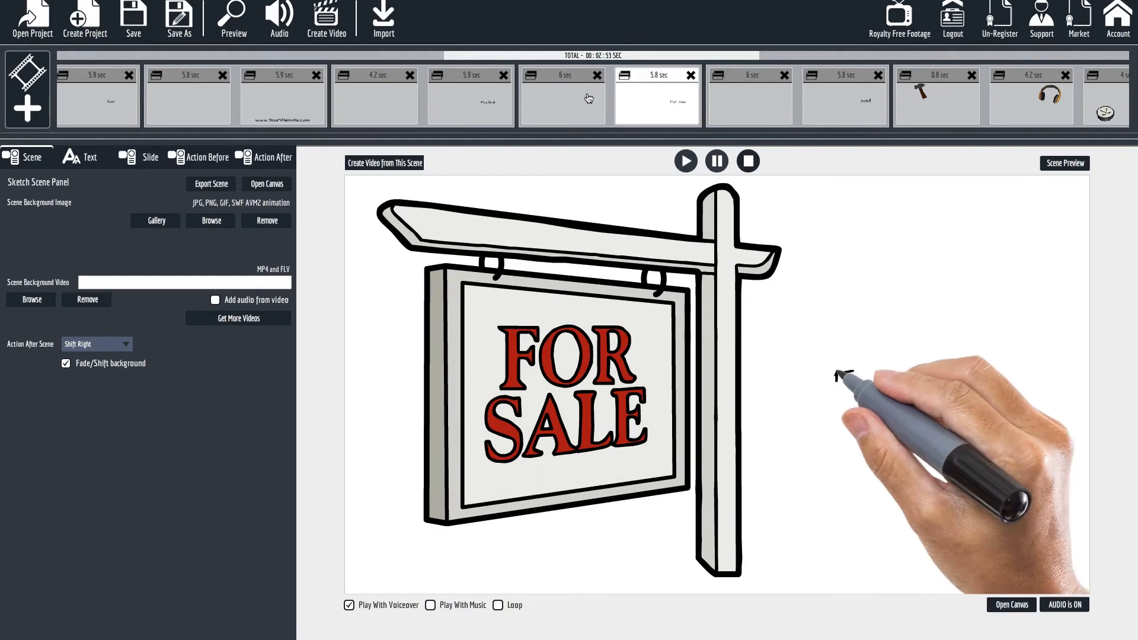
{"action": "left_click", "coordinate": [573, 108]}
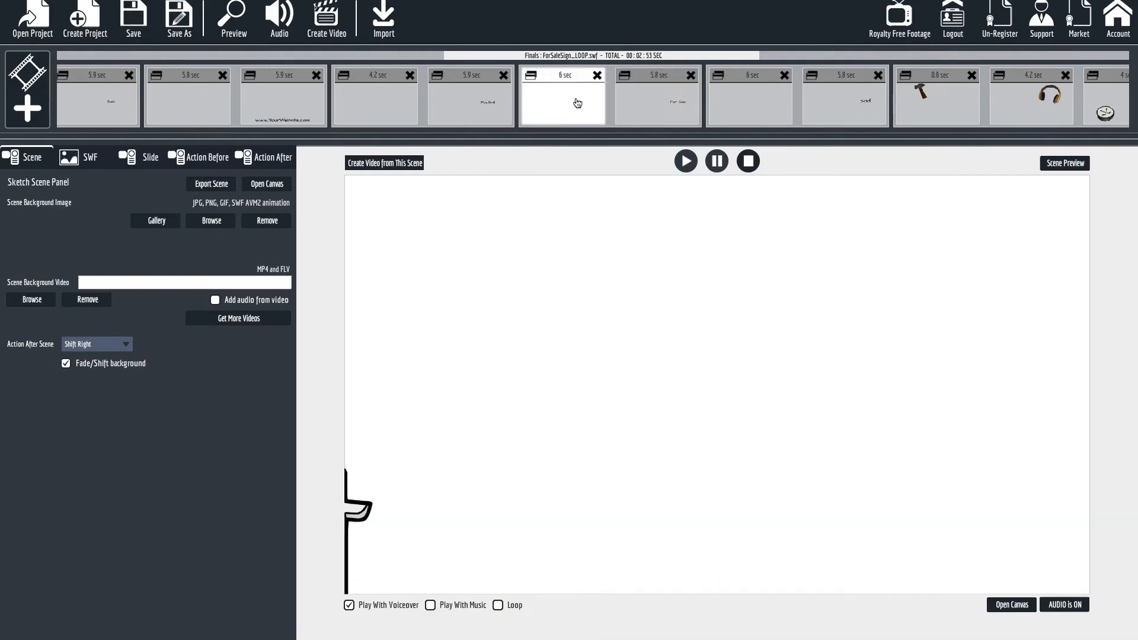
Add the fadeout-fadein_2sec.vfs slide from the MHD_FauxFade pack directly after the For Sale sign slide.
{"action": "left_click", "coordinate": [1002, 607]}
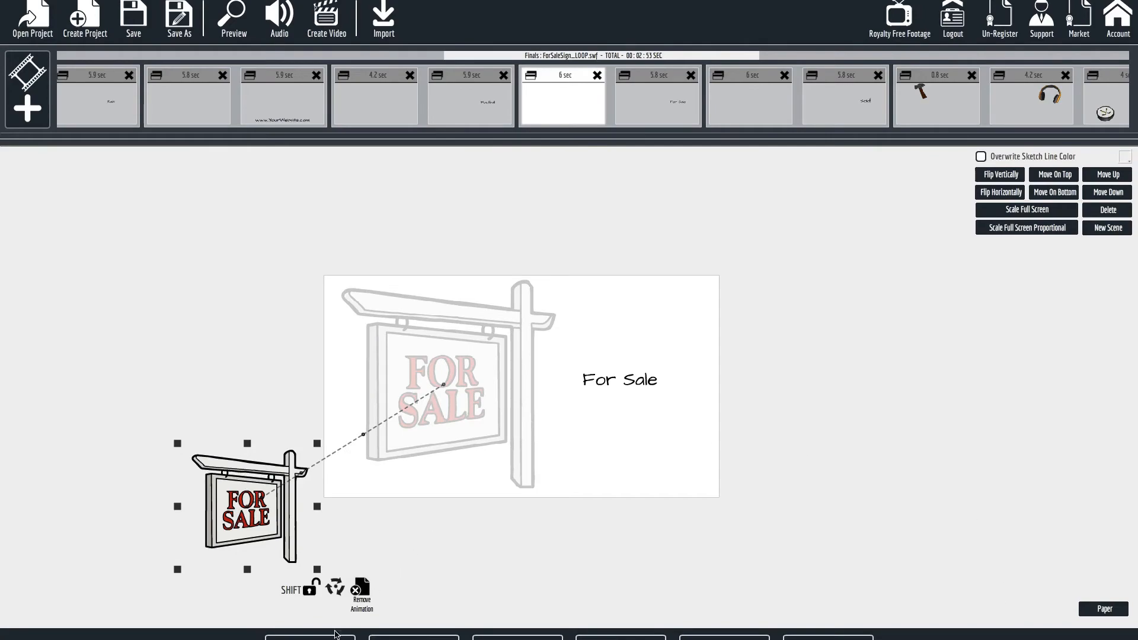
{"action": "left_click", "coordinate": [27, 90]}
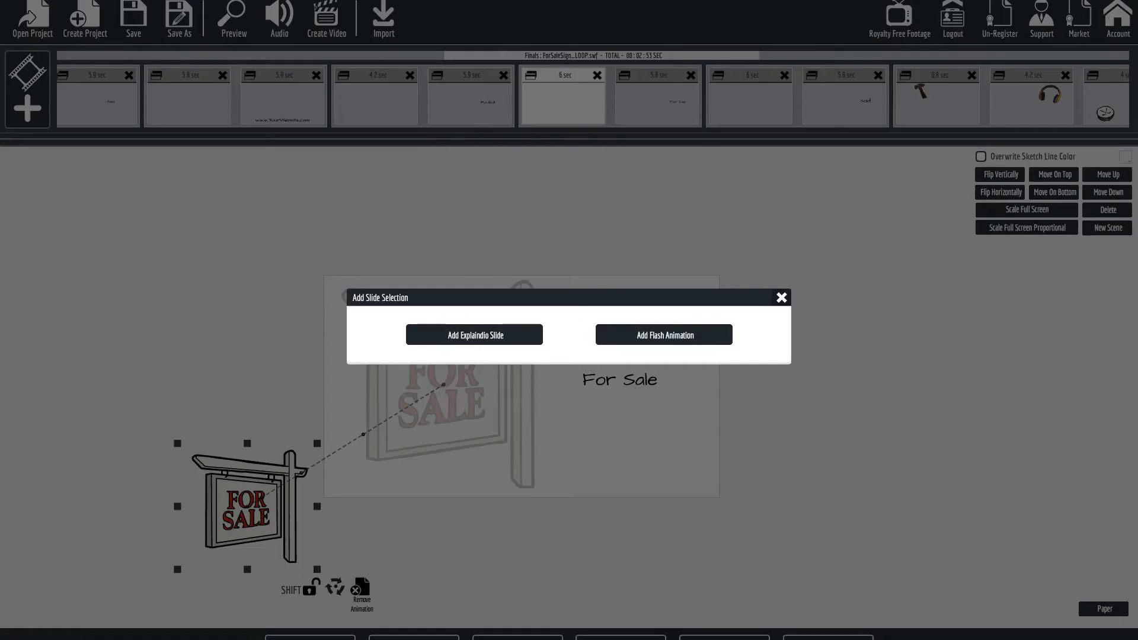
{"action": "left_click", "coordinate": [485, 343]}
{"action": "scroll", "coordinate": [425, 413], "scroll_direction": "down", "scroll_amount": 15}
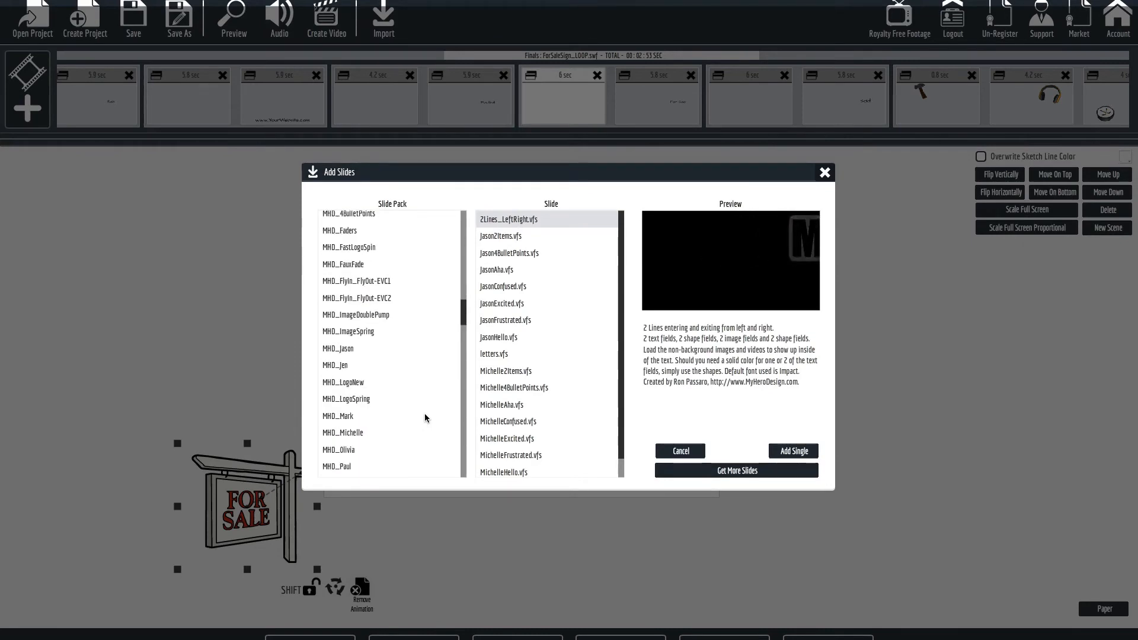
{"action": "scroll", "coordinate": [399, 376], "scroll_direction": "up", "scroll_amount": 1}
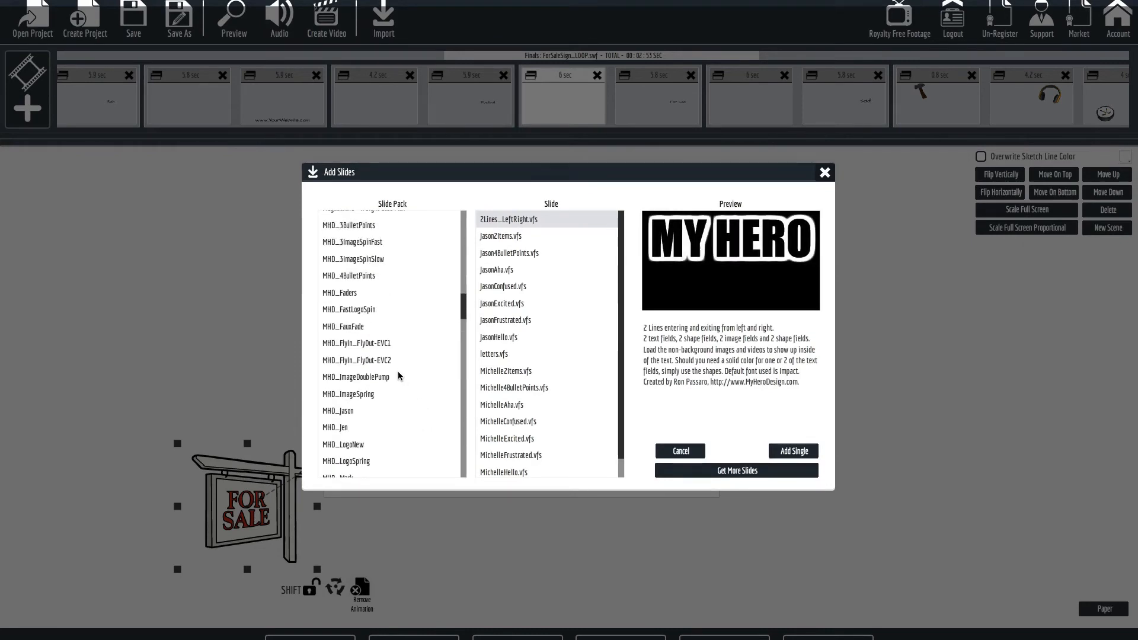
{"action": "left_click", "coordinate": [344, 328]}
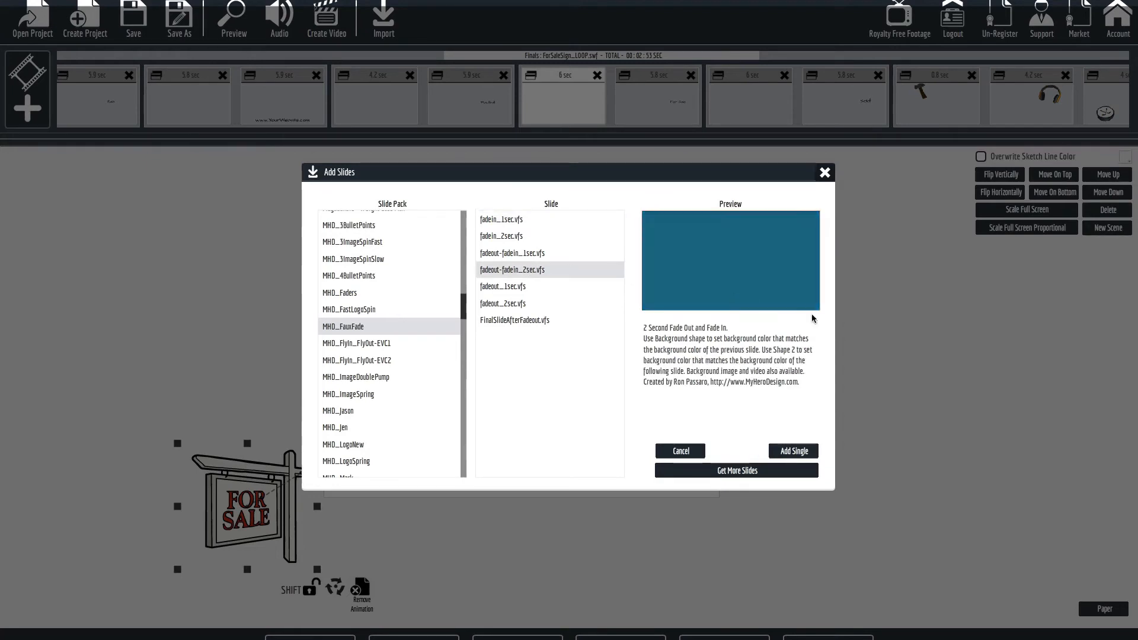
{"action": "left_click", "coordinate": [789, 452]}
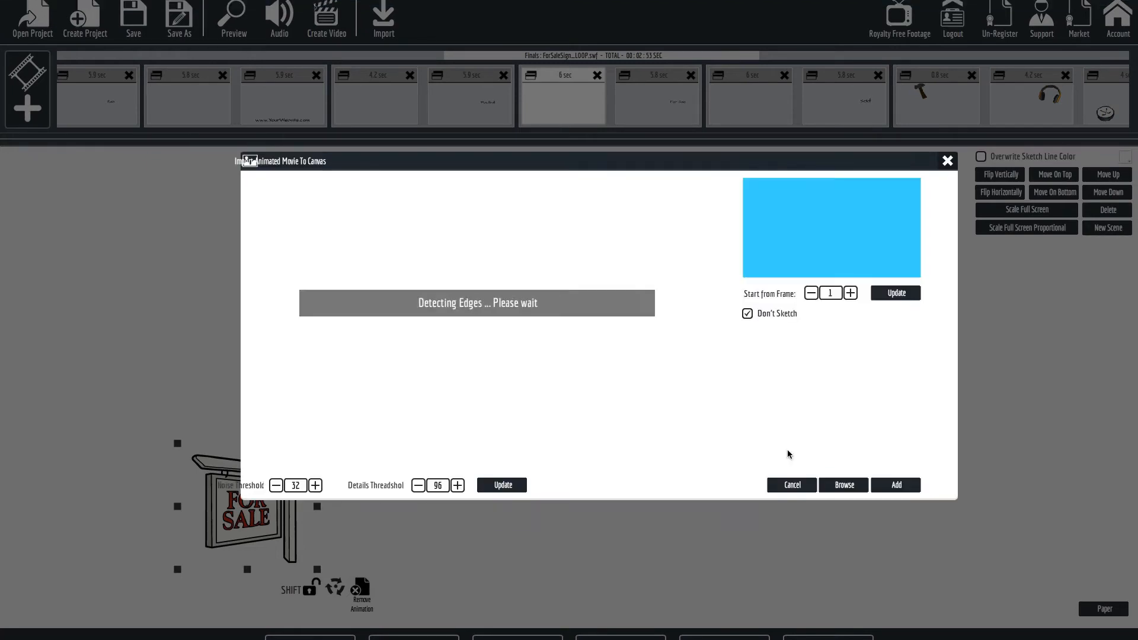
{"action": "left_click", "coordinate": [881, 484]}
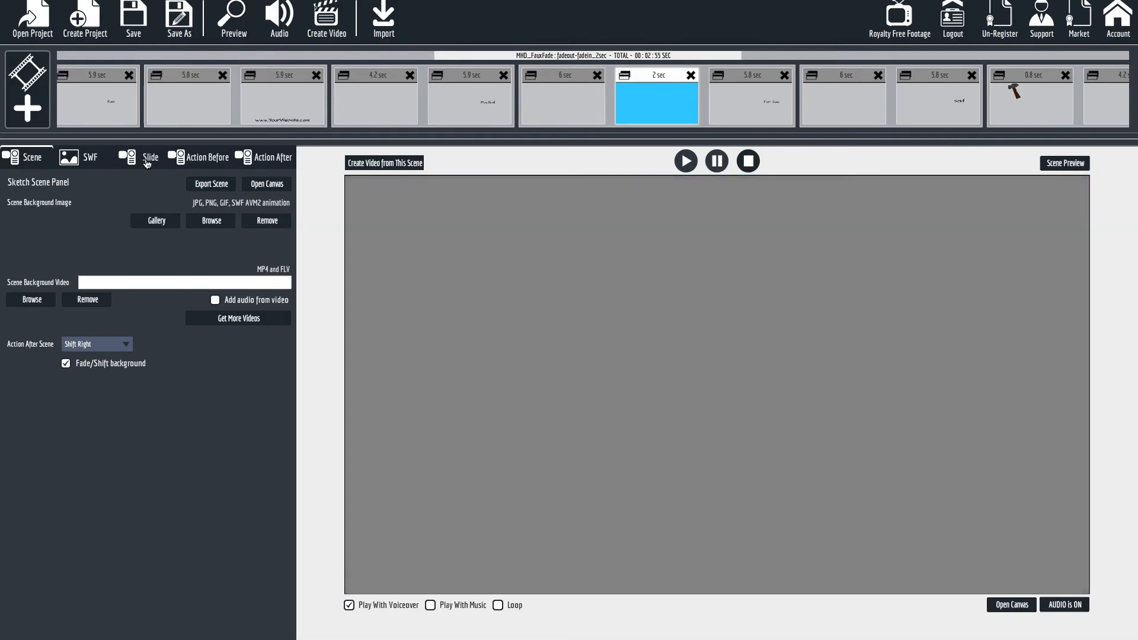
Disable Outline Area1 and Outline Area2 in the animation of the new two-second fade-out and fade-in slide.
{"action": "left_click", "coordinate": [133, 158]}
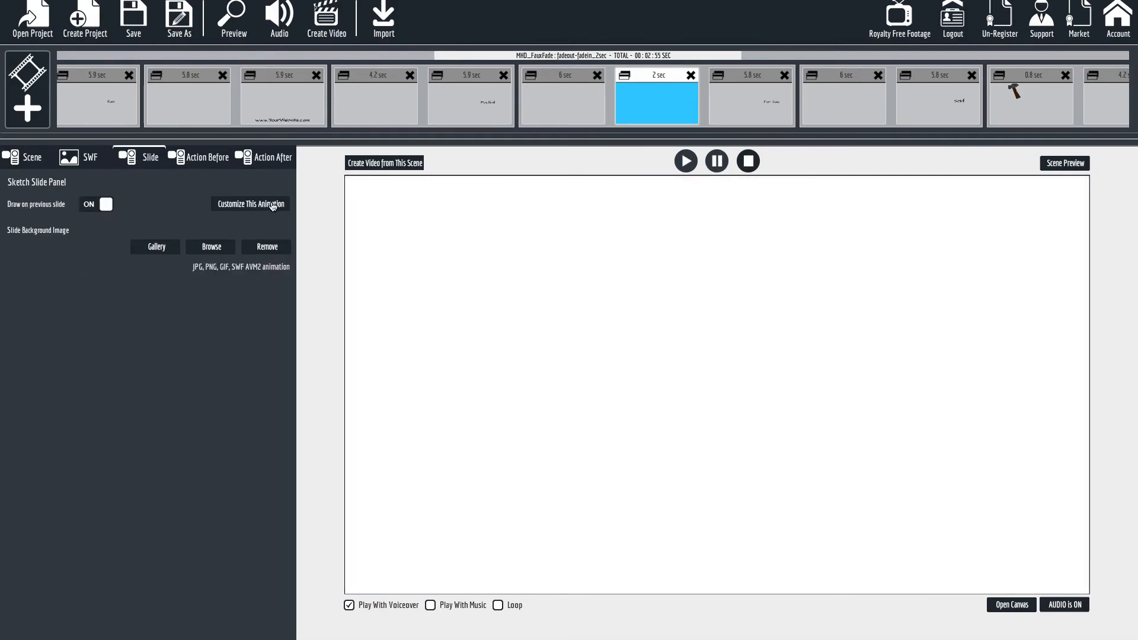
{"action": "left_click", "coordinate": [273, 205]}
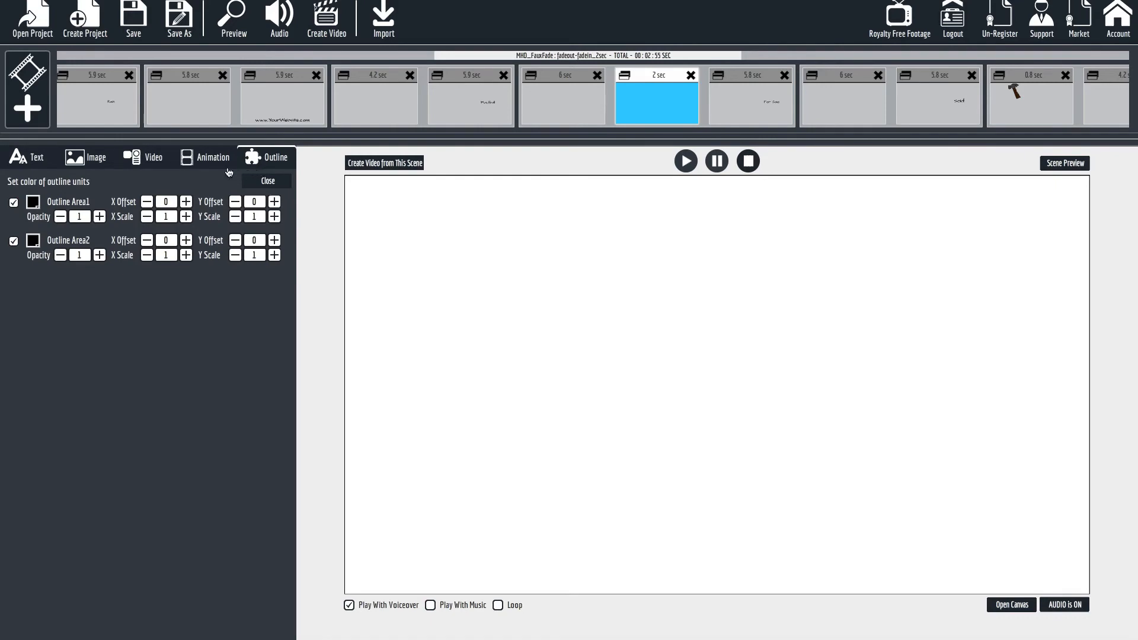
{"action": "left_click", "coordinate": [12, 239]}
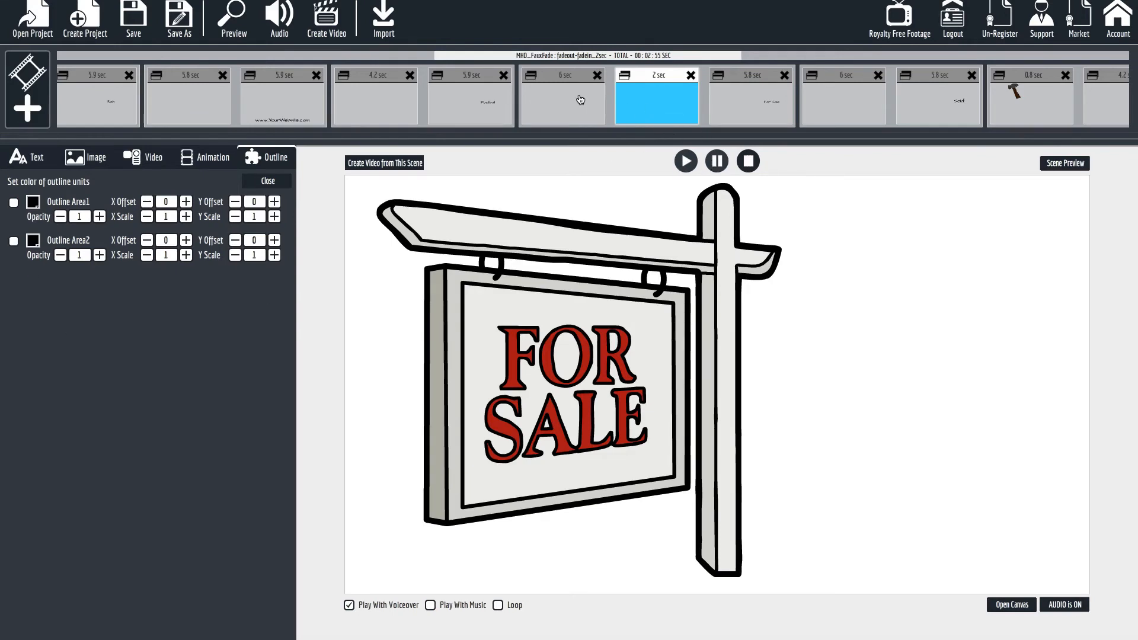
Preview the For Sale scene from the sign slide, then close the preview.
{"action": "left_click", "coordinate": [574, 98]}
{"action": "left_click", "coordinate": [1068, 163]}
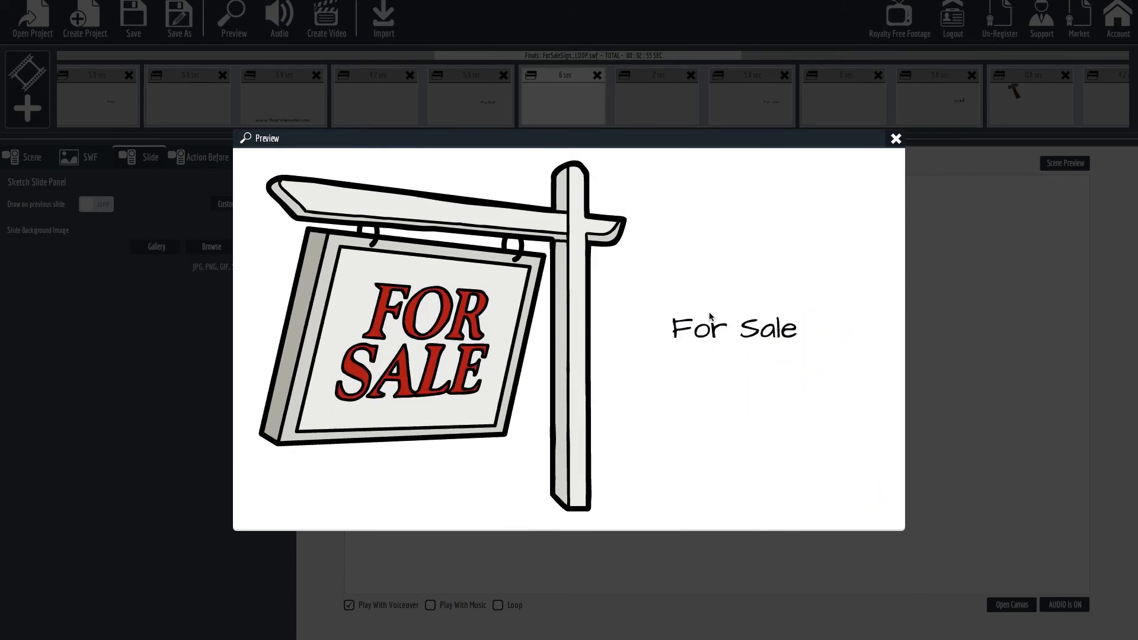
{"action": "left_click", "coordinate": [896, 139]}
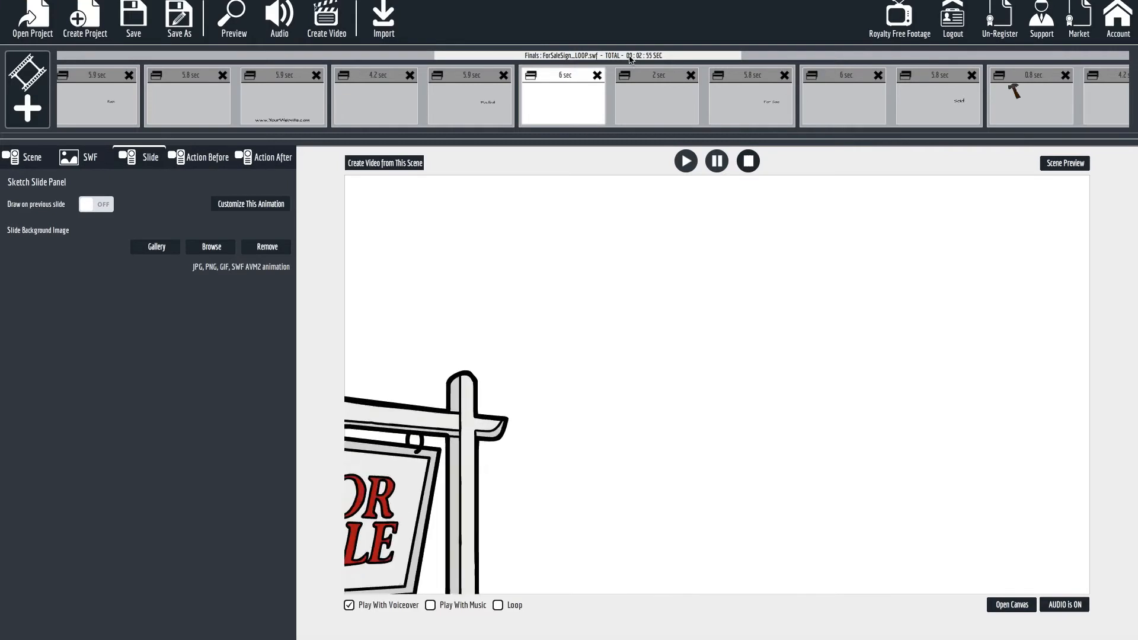
Delete the two-second fade-out slide at the very end of the project.
{"action": "left_click_drag", "start_coordinate": [631, 59], "coordinate": [1131, 53]}
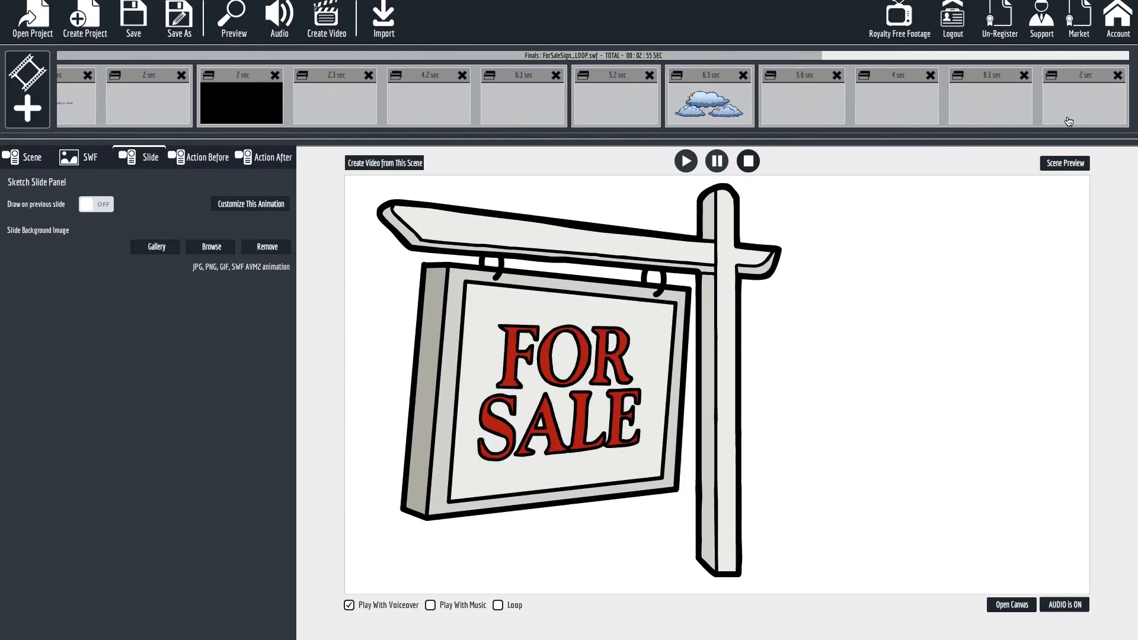
{"action": "left_click", "coordinate": [1089, 115]}
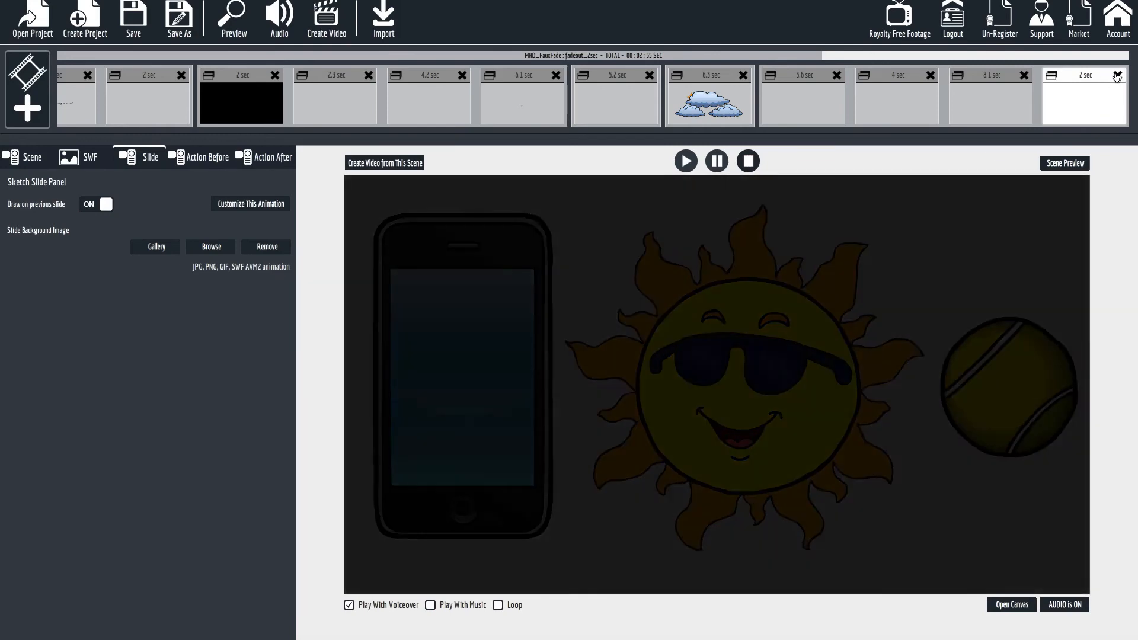
{"action": "left_click", "coordinate": [1117, 76]}
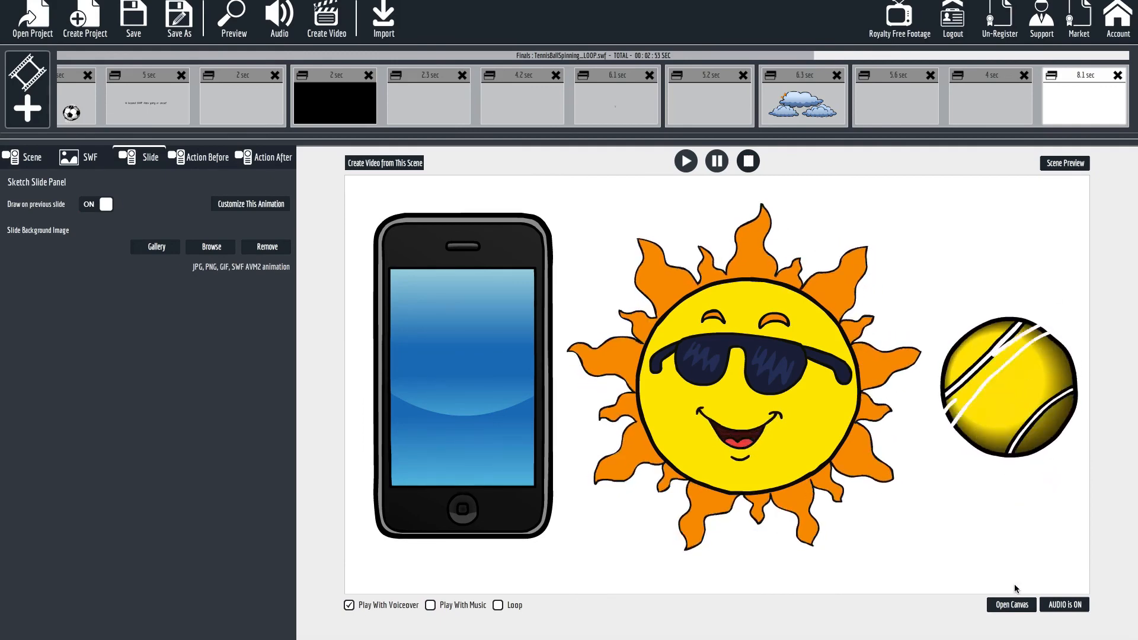
Review the plane slide and the final scene's phone, sun and spinning tennis ball slides.
{"action": "left_click", "coordinate": [1066, 104]}
{"action": "left_click", "coordinate": [1001, 101]}
{"action": "left_click", "coordinate": [1084, 99]}
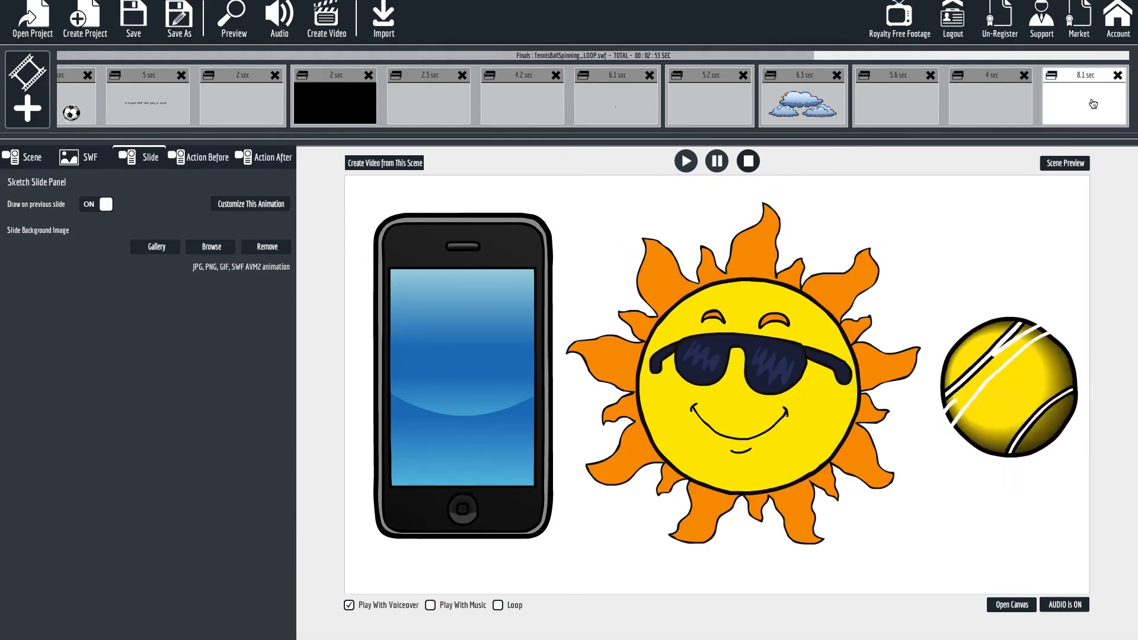
{"action": "left_click", "coordinate": [702, 107]}
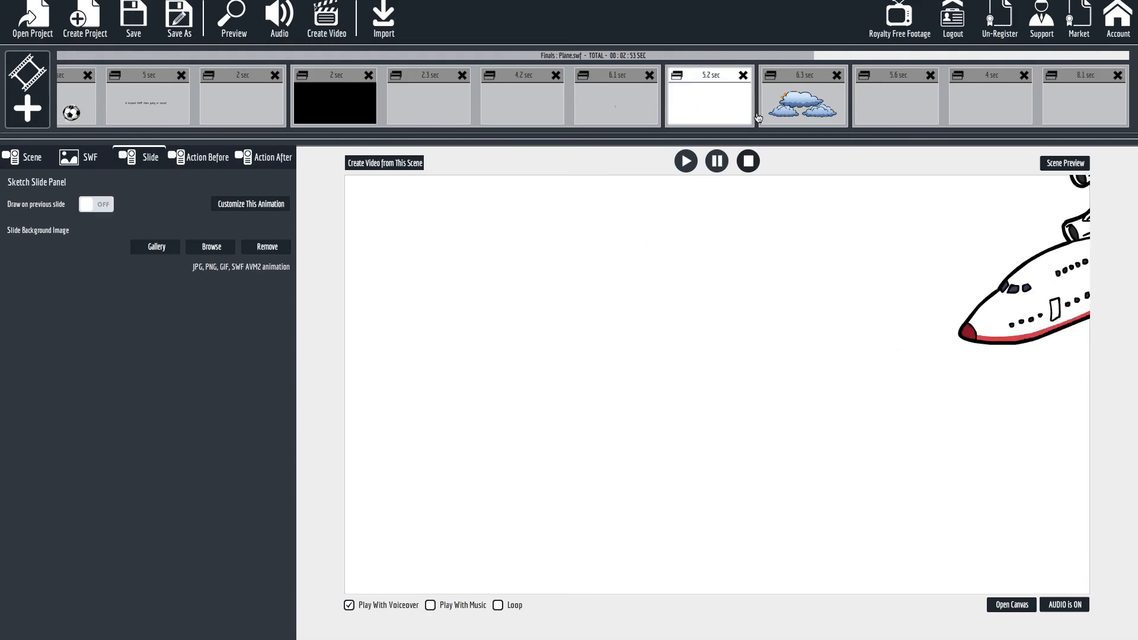
{"action": "left_click", "coordinate": [907, 118]}
{"action": "left_click", "coordinate": [987, 113]}
{"action": "left_click", "coordinate": [1072, 110]}
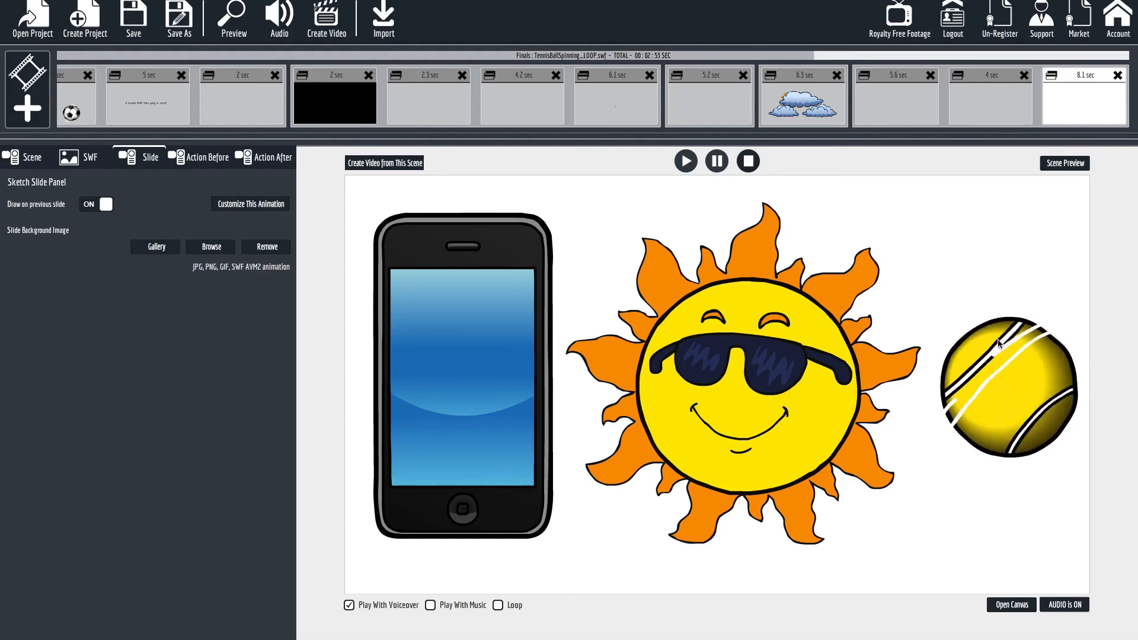
Add the fadeout_2sec.vfs slide from the MHD_FauxFade pack after the spinning tennis ball slide.
{"action": "left_click", "coordinate": [1017, 605]}
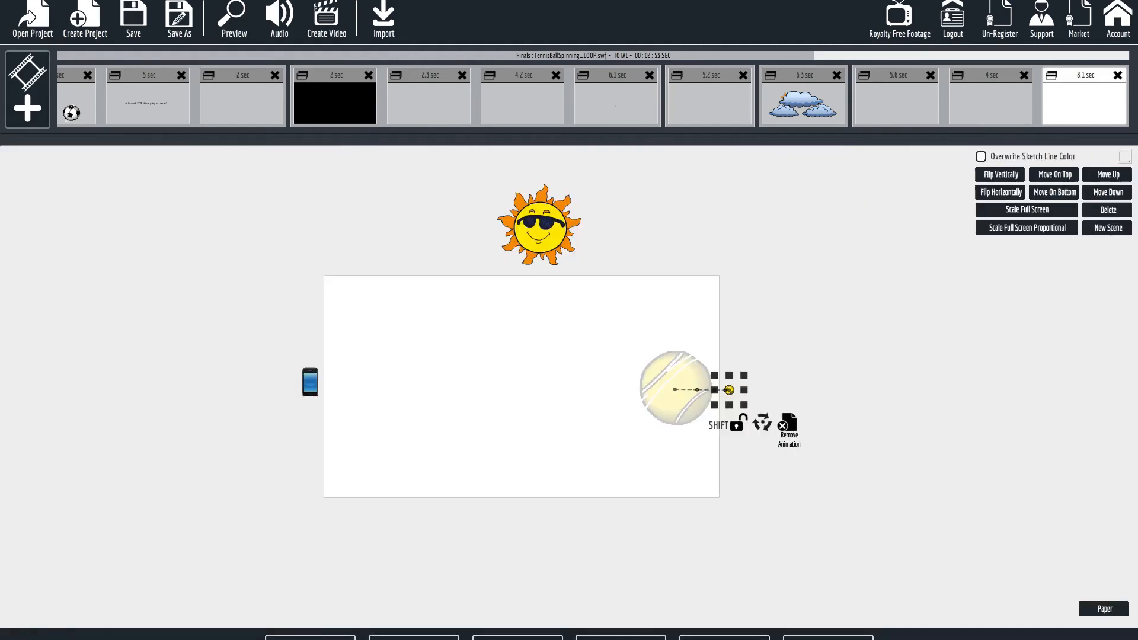
{"action": "left_click", "coordinate": [518, 638]}
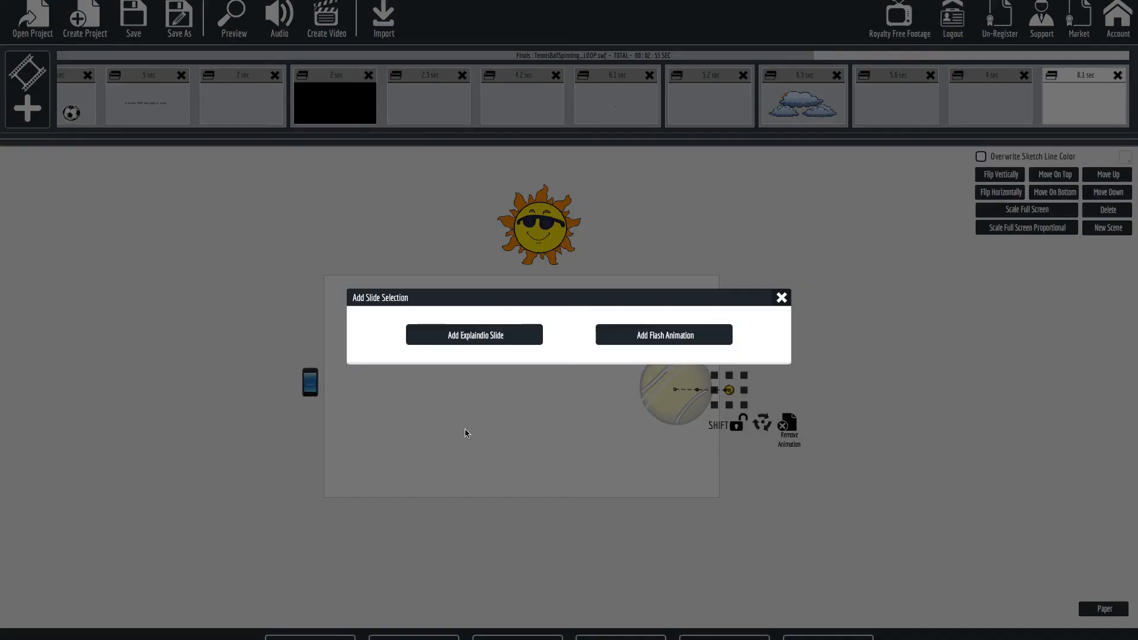
{"action": "left_click", "coordinate": [500, 336]}
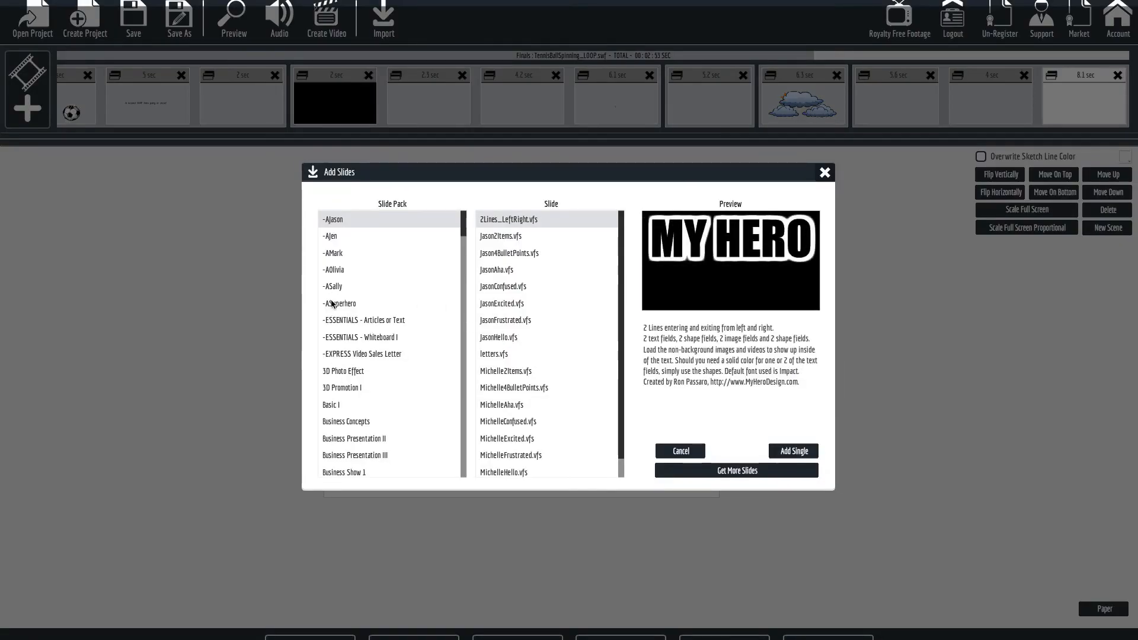
{"action": "scroll", "coordinate": [404, 423], "scroll_direction": "down", "scroll_amount": 12}
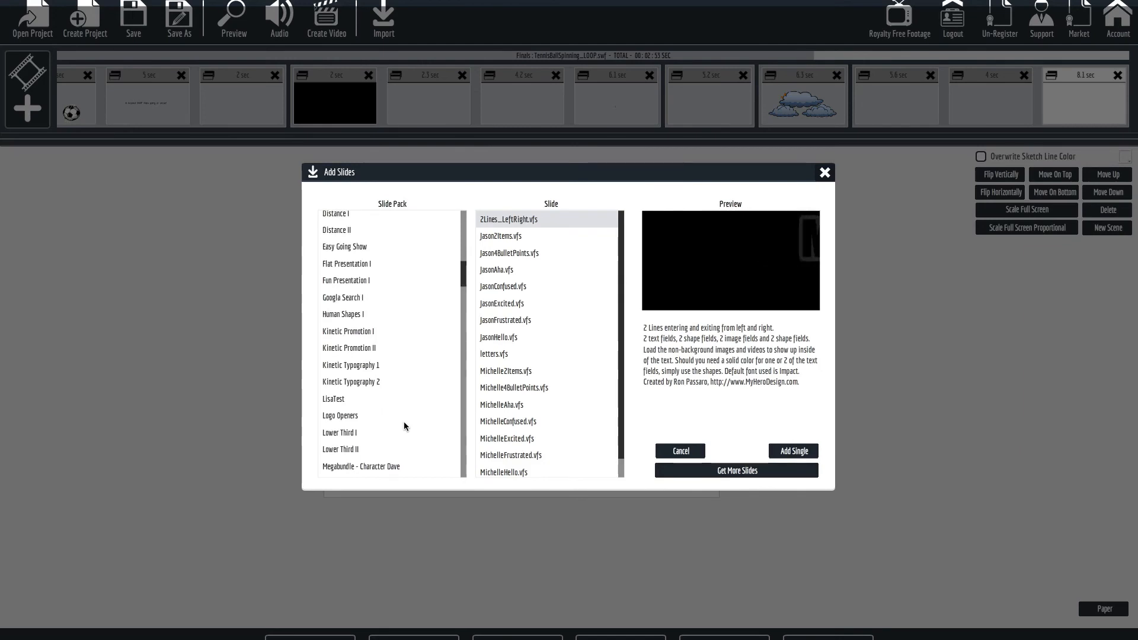
{"action": "scroll", "coordinate": [403, 422], "scroll_direction": "down", "scroll_amount": 2}
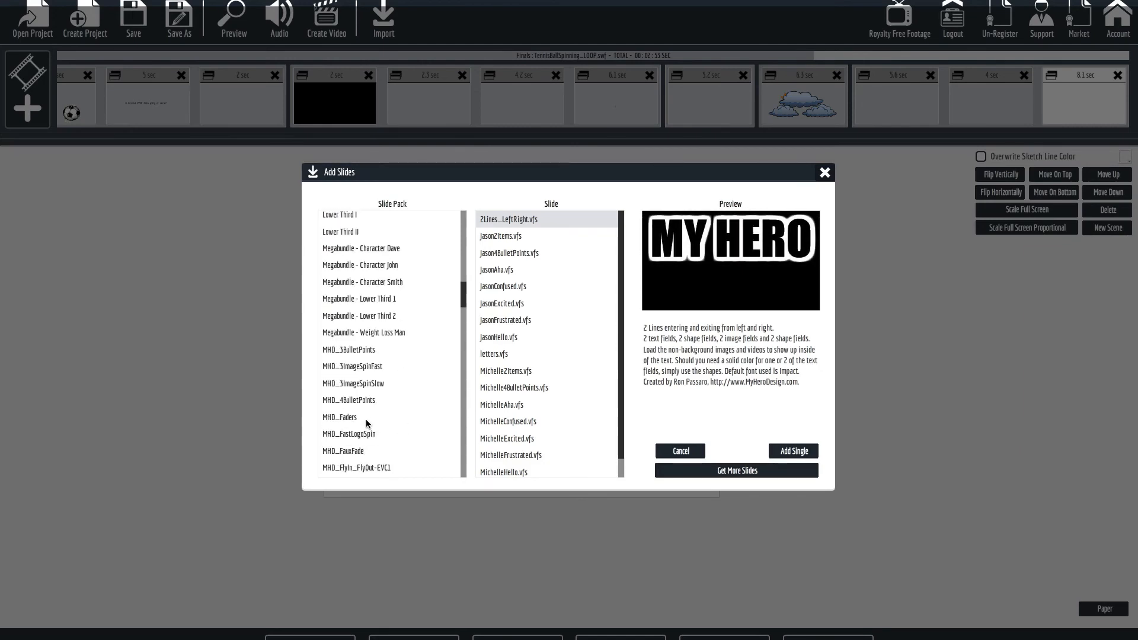
{"action": "left_click", "coordinate": [348, 452]}
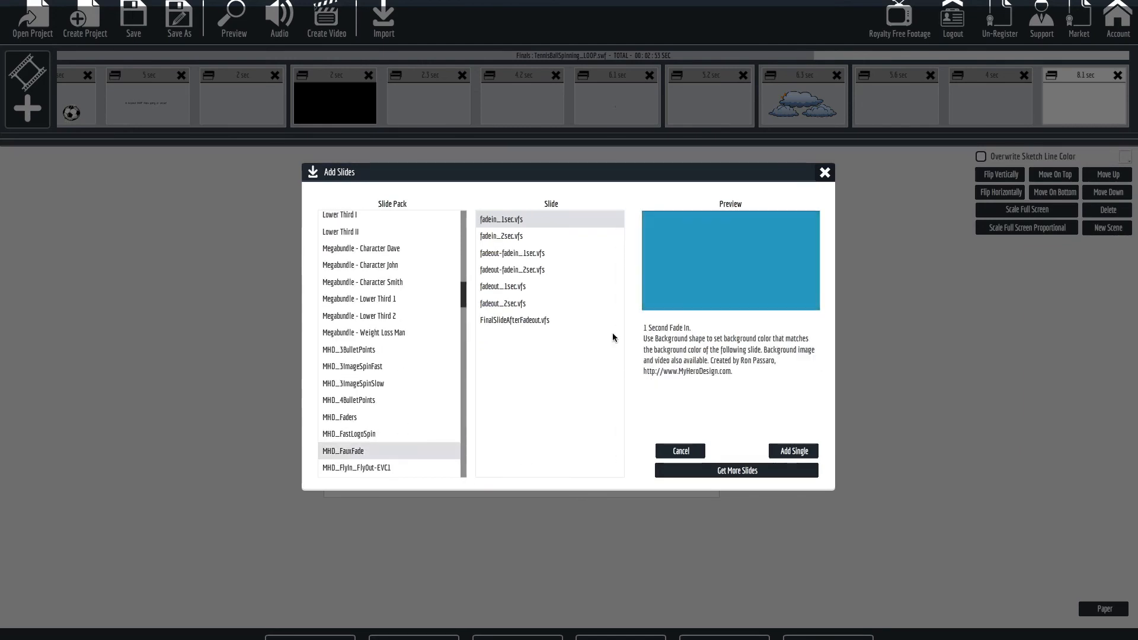
{"action": "left_click", "coordinate": [489, 303]}
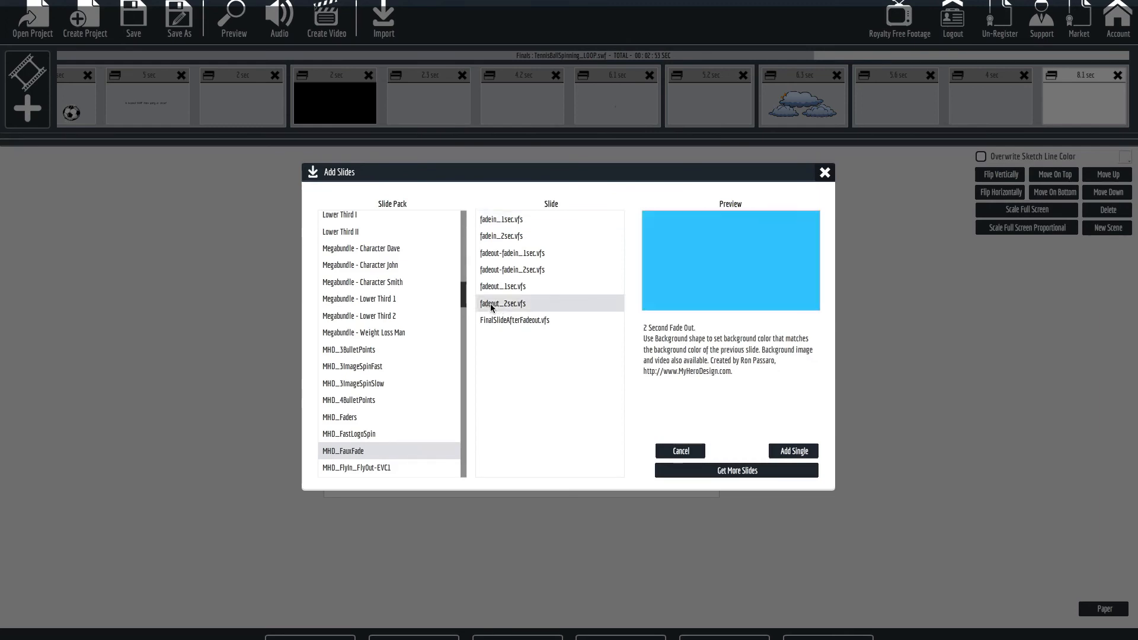
{"action": "left_click", "coordinate": [787, 451]}
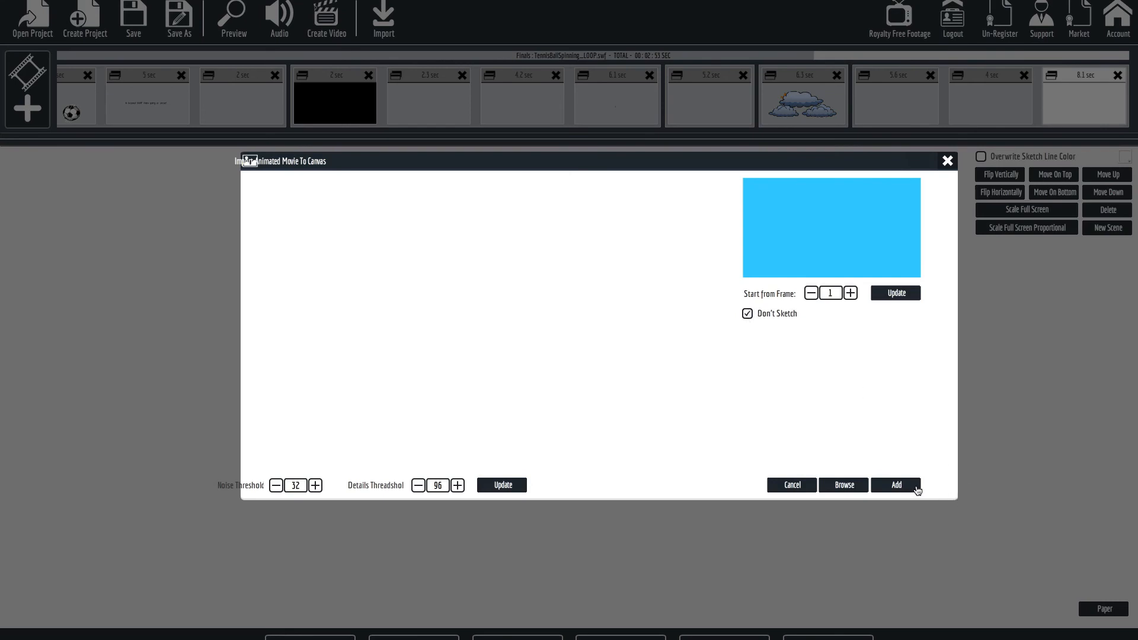
{"action": "left_click", "coordinate": [896, 485]}
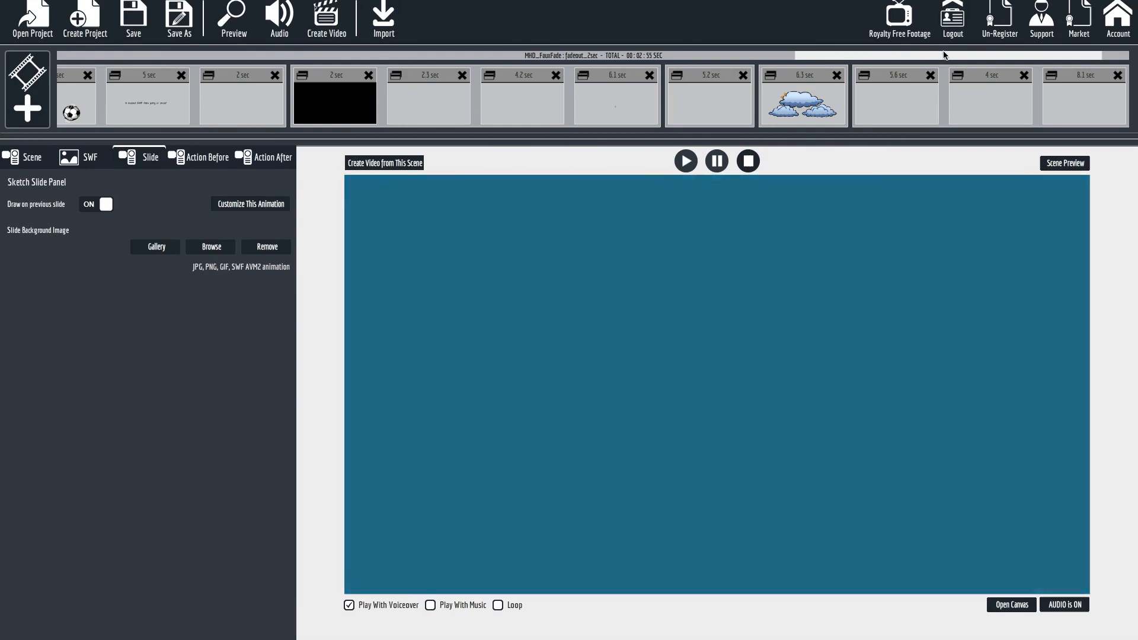
Disable Outline Area1 in the final two-second fade-out slide's animation and preview the scene.
{"action": "left_click_drag", "start_coordinate": [943, 54], "coordinate": [1063, 52]}
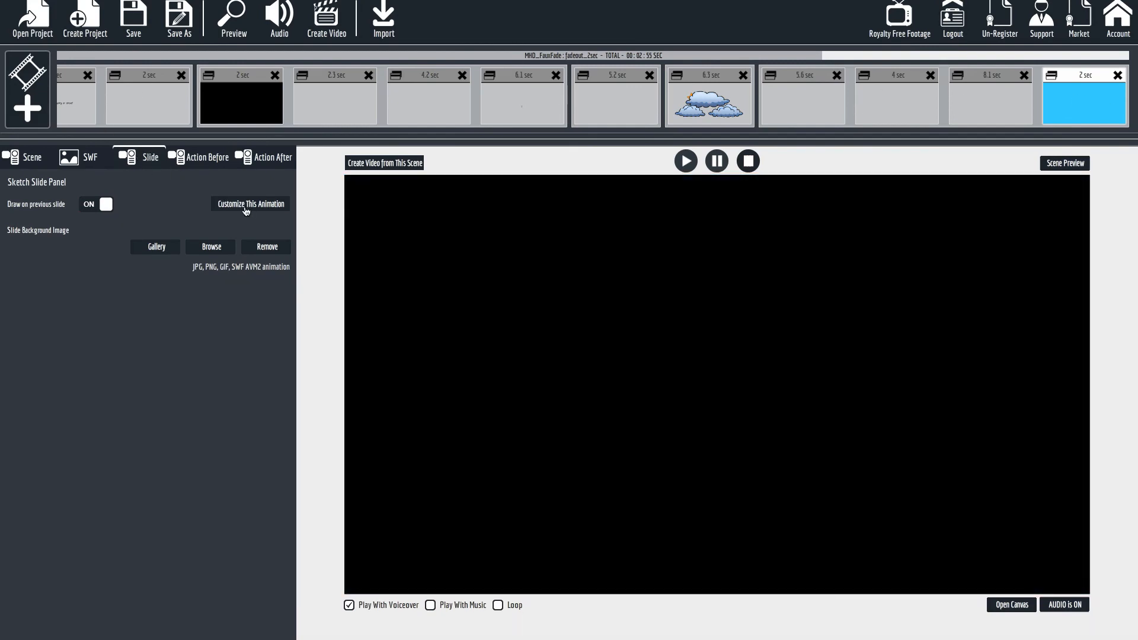
{"action": "left_click", "coordinate": [245, 207]}
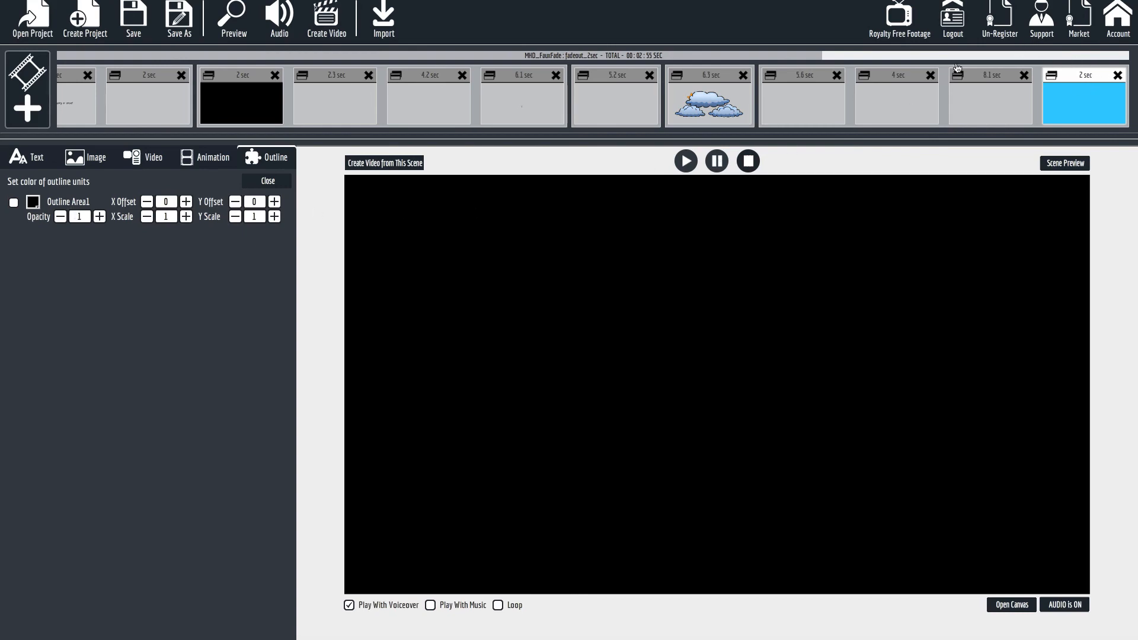
{"action": "left_click", "coordinate": [1064, 166]}
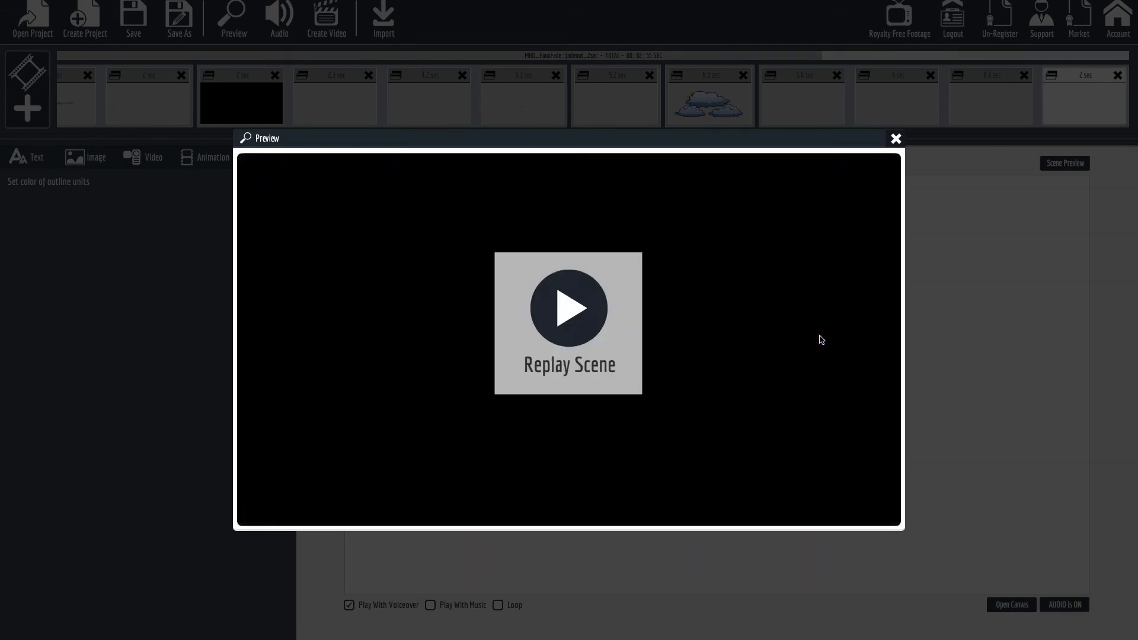
{"action": "left_click", "coordinate": [898, 139]}
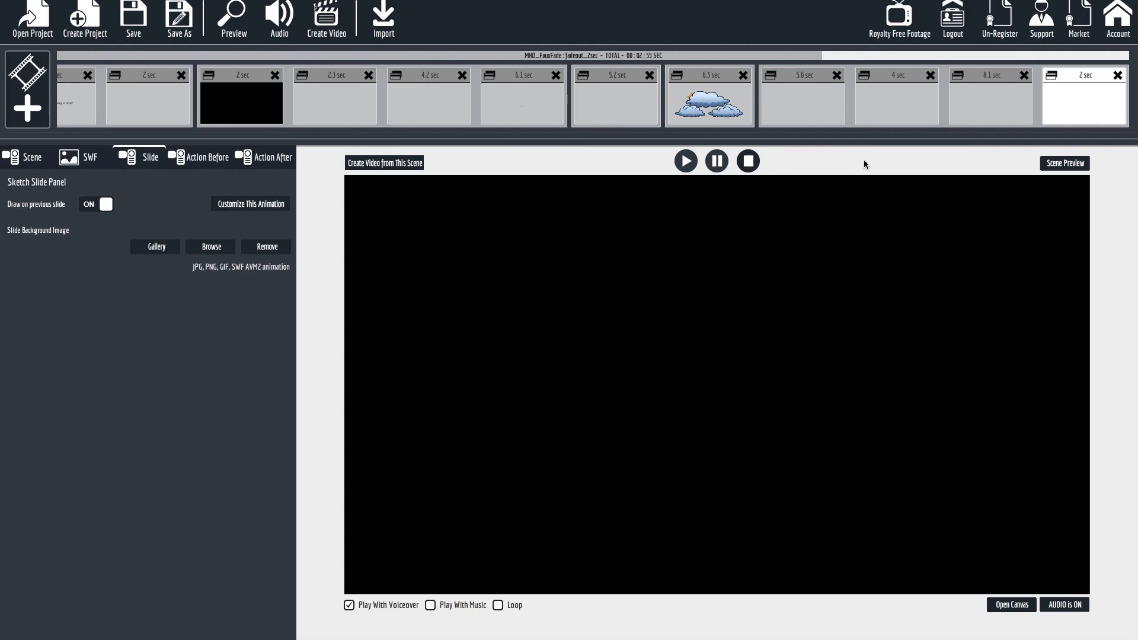